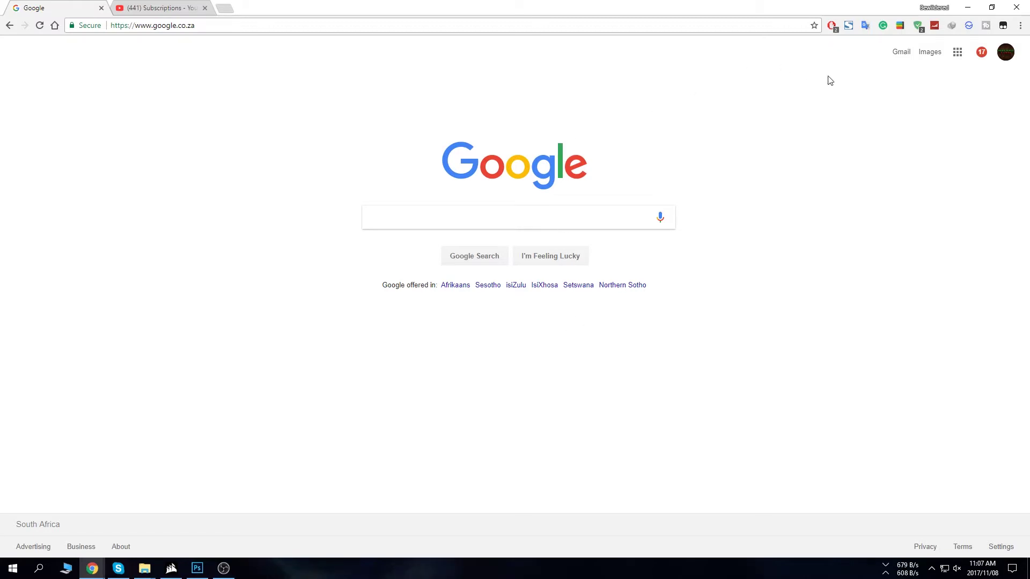
Step: Compare AdBlock's and Adguard's blocked-ads summaries for the current site
left_click(832, 25)
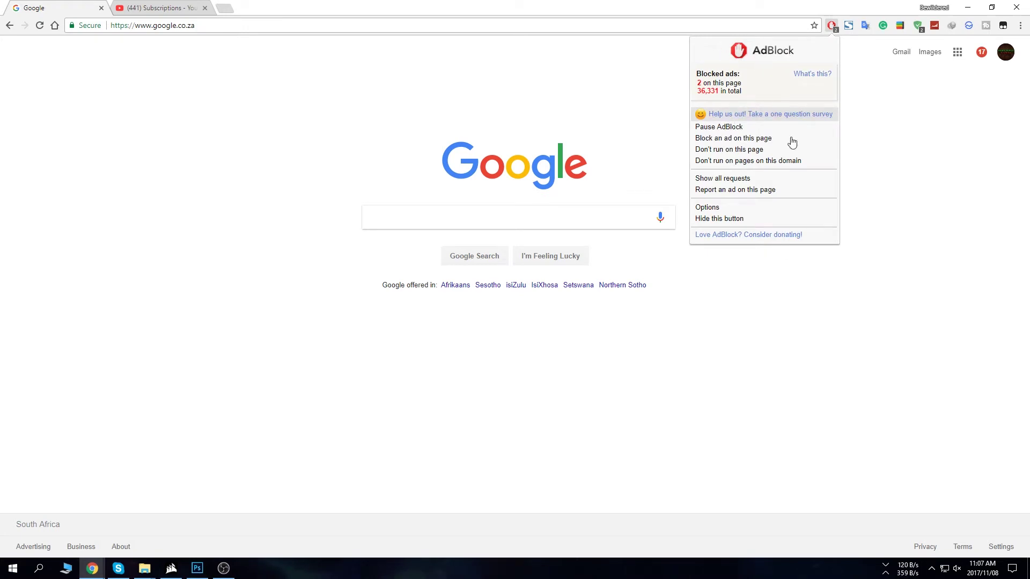
left_click(913, 142)
left_click(918, 25)
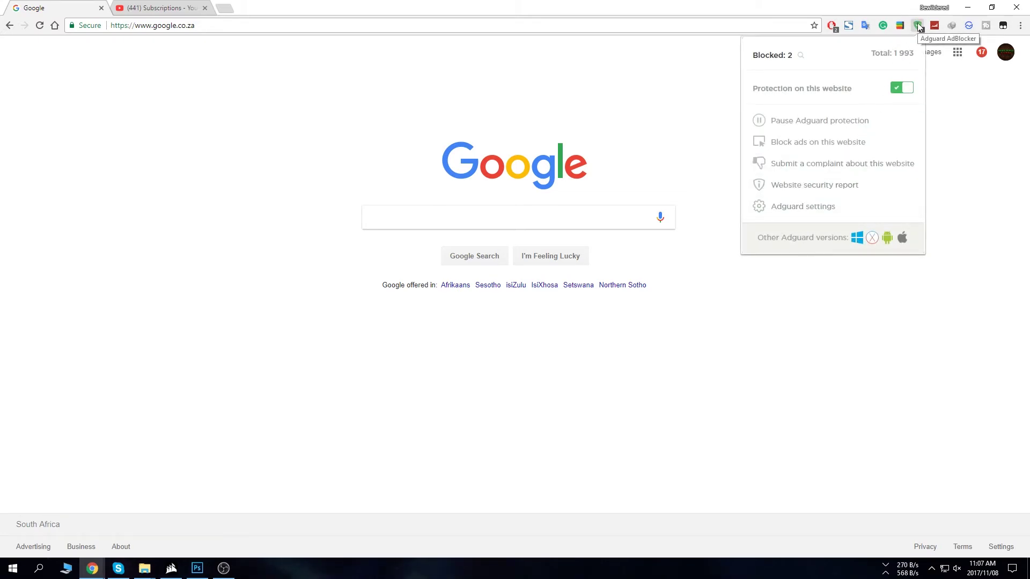
left_click(832, 25)
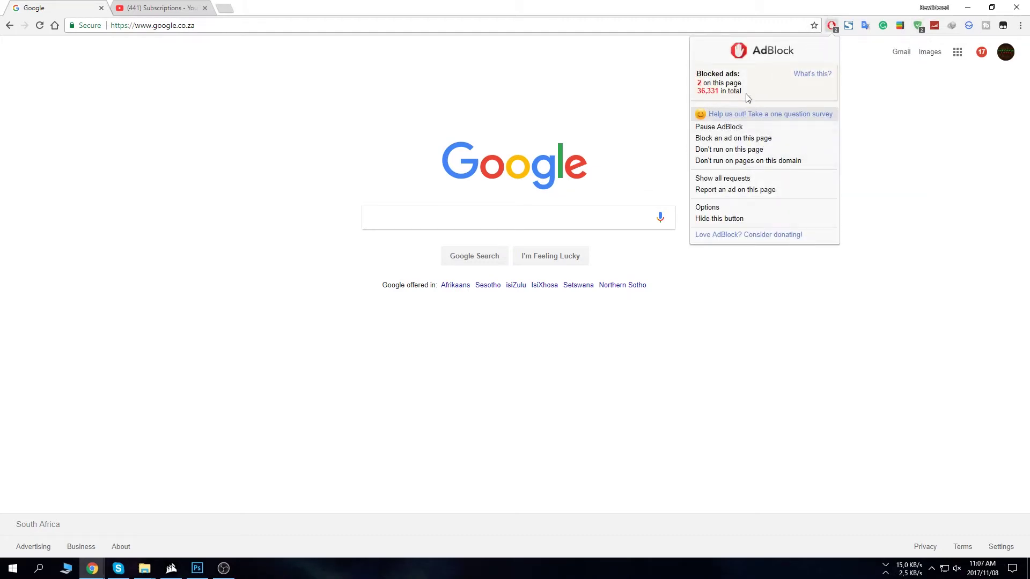
left_click(257, 90)
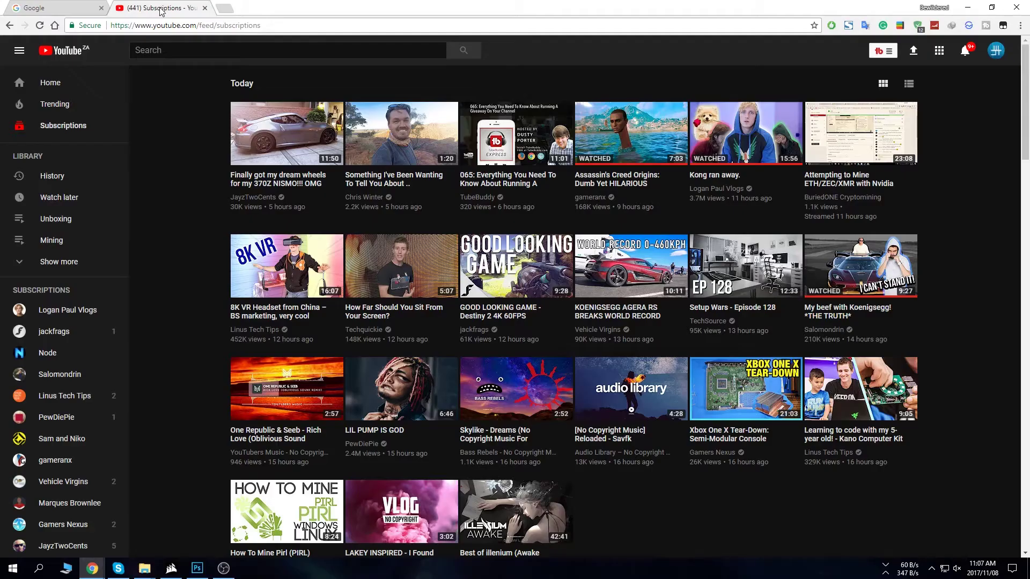
Step: Check AdBlock's status on the YouTube Subscriptions page, then its summary on Google
left_click(165, 12)
mouse_move(268, 139)
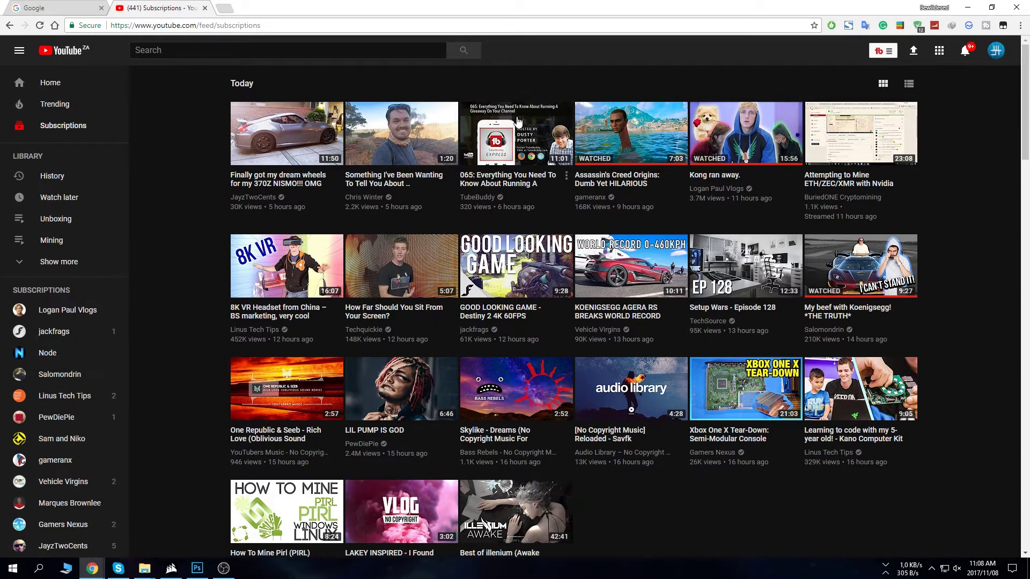
left_click(831, 25)
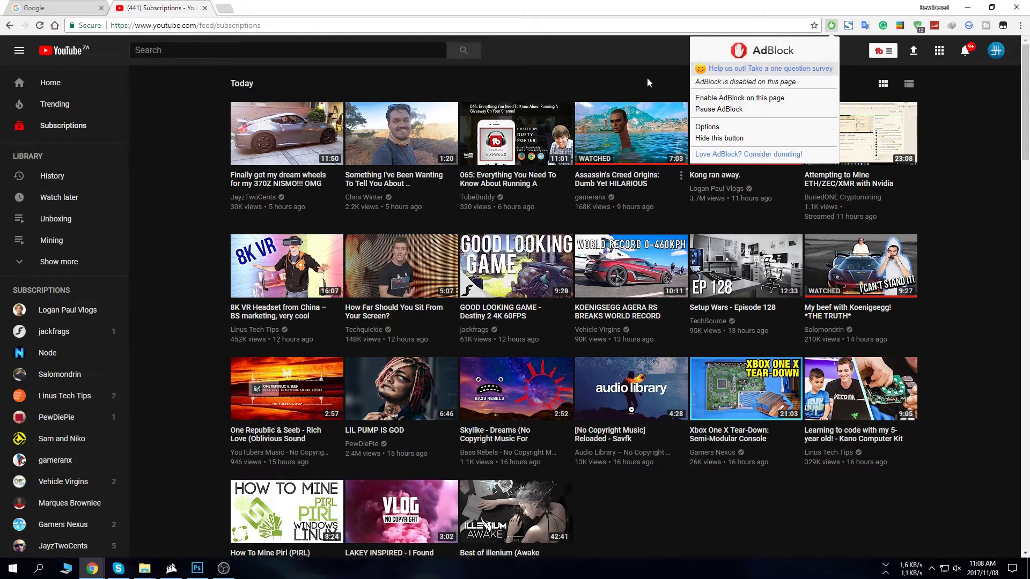
left_click(634, 62)
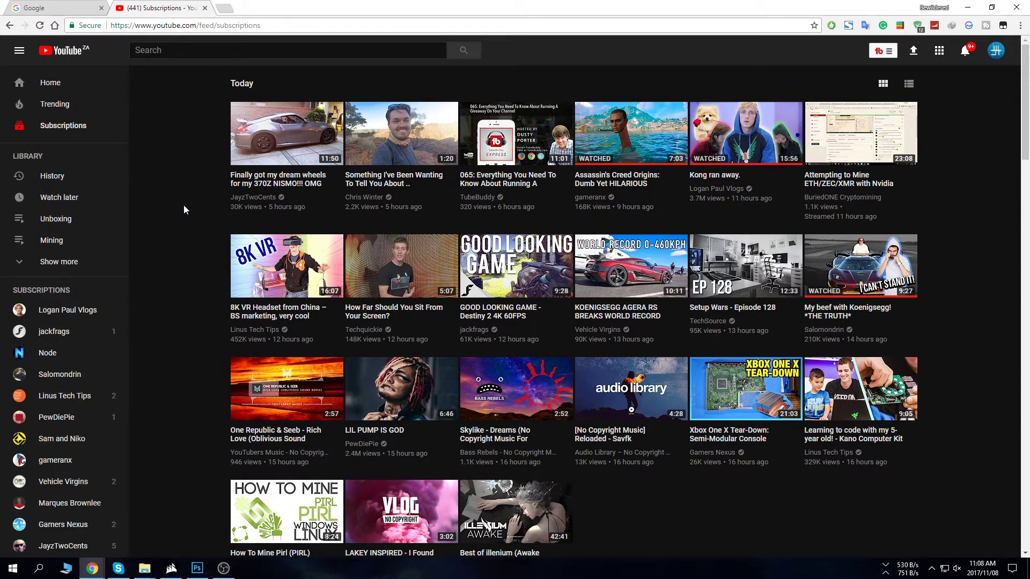
left_click(59, 8)
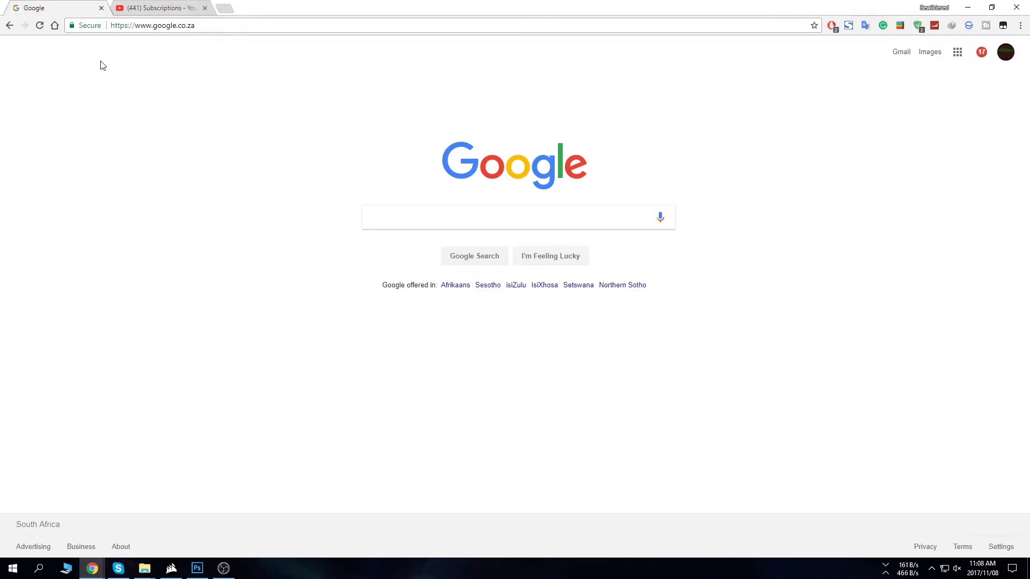
left_click(832, 25)
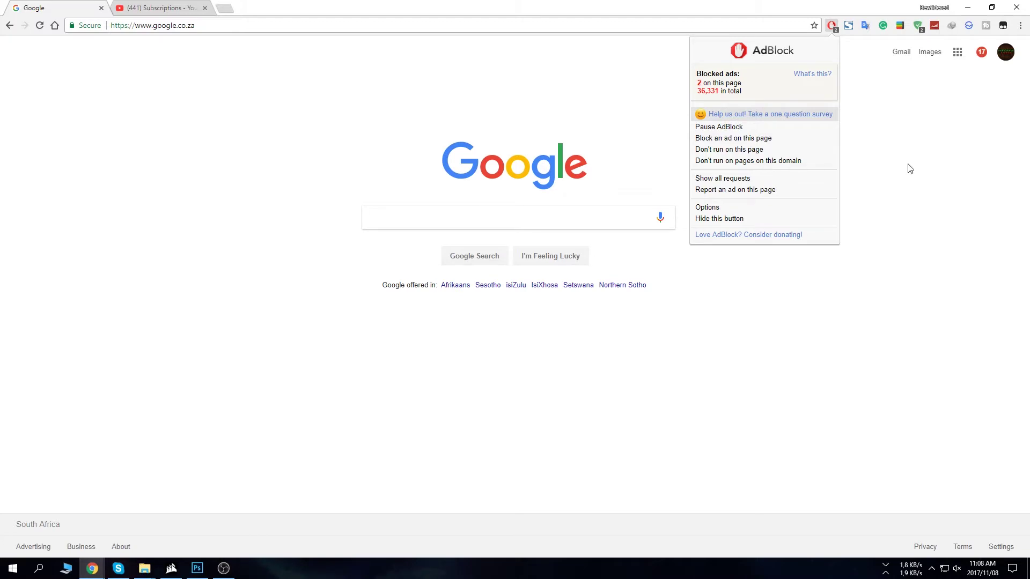
left_click(947, 159)
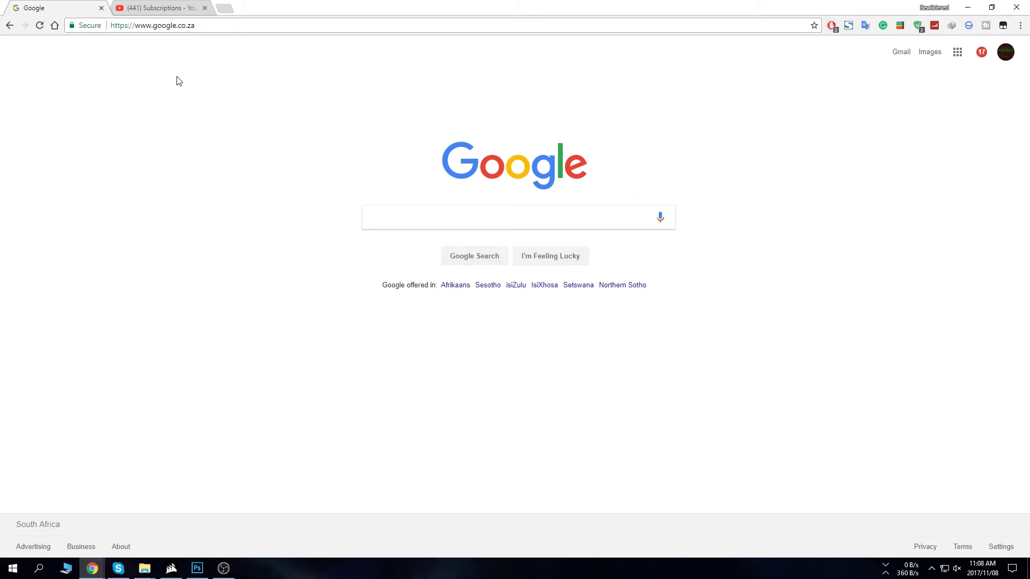
Step: Capture a selected region of the YouTube Subscriptions feed with FireShot
left_click(182, 13)
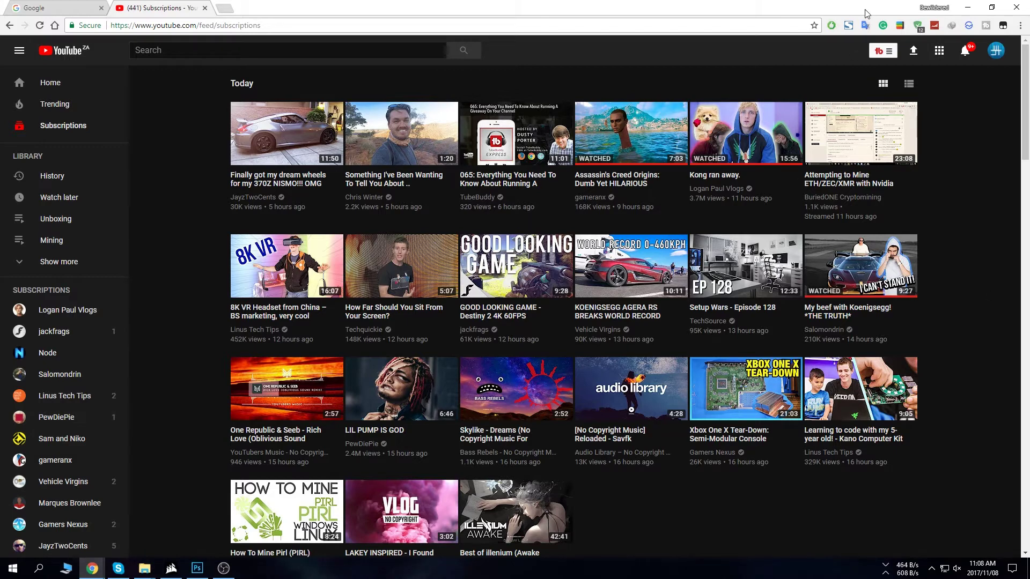
left_click(848, 26)
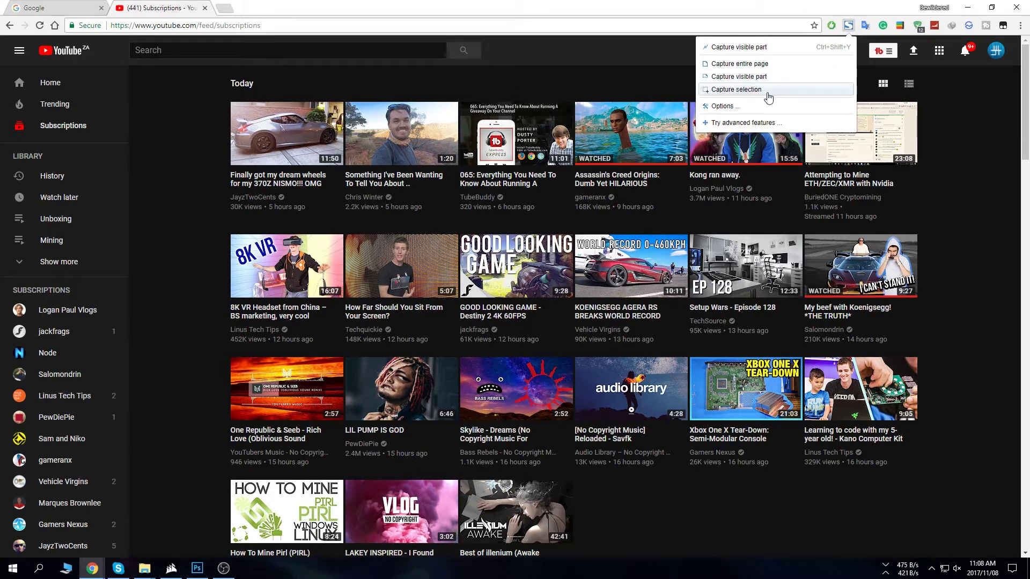
left_click(736, 95)
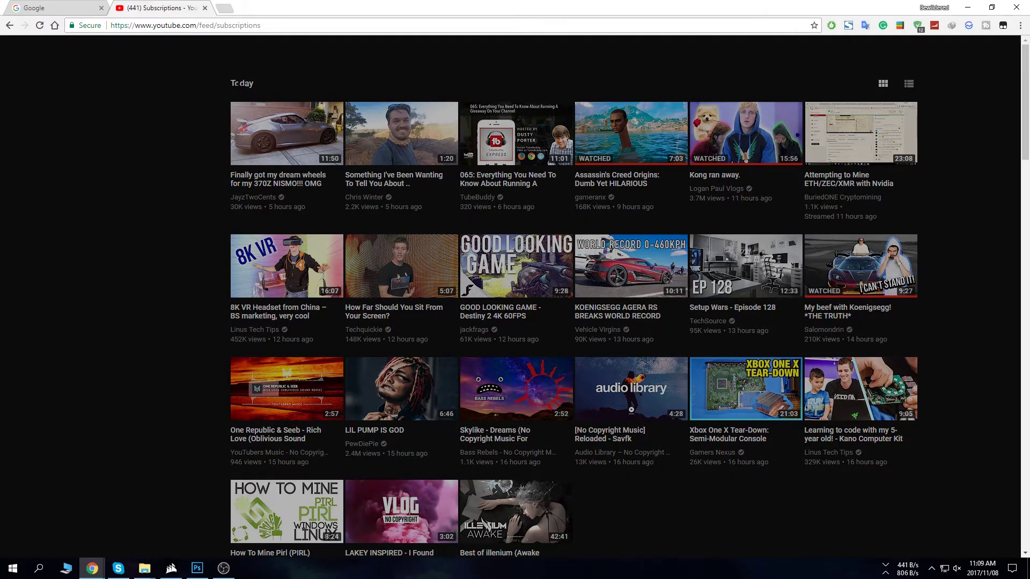
left_click_drag(207, 70, 926, 375)
scroll(920, 460, "down", 12)
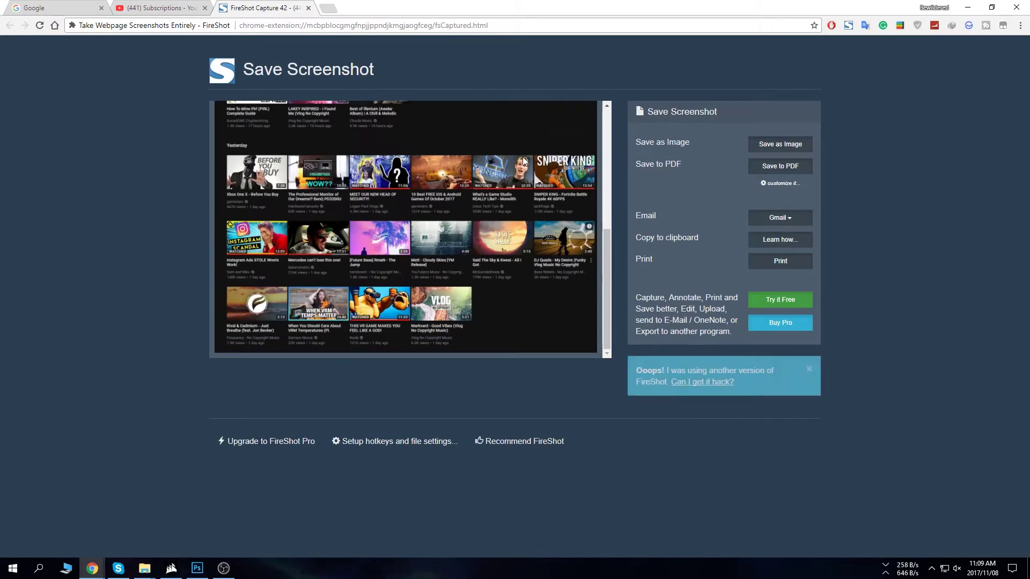
Step: Save the region capture as PDF, then take and review a full-page FireShot capture of the feed
left_click(787, 167)
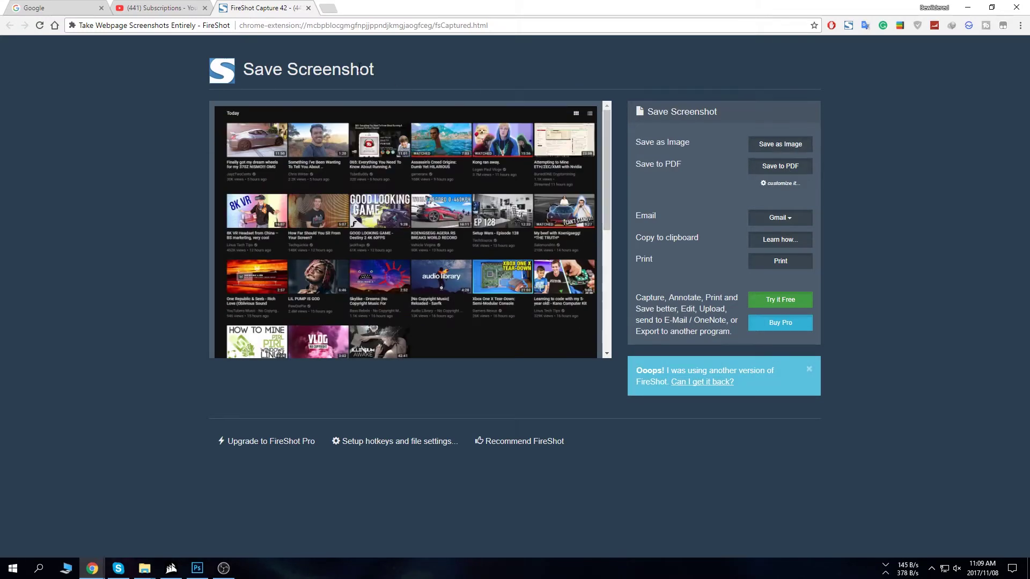
left_click(168, 8)
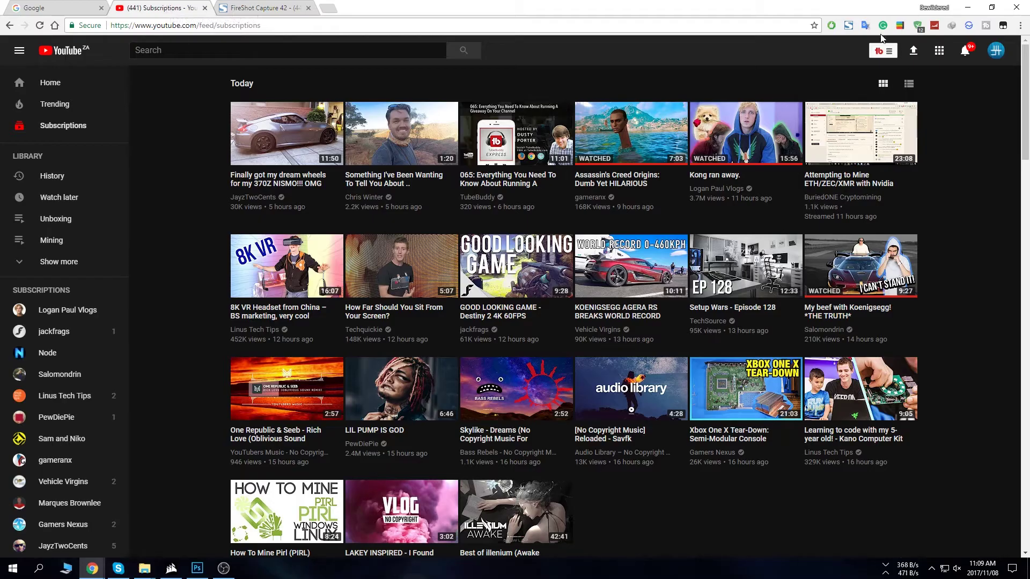
left_click(849, 26)
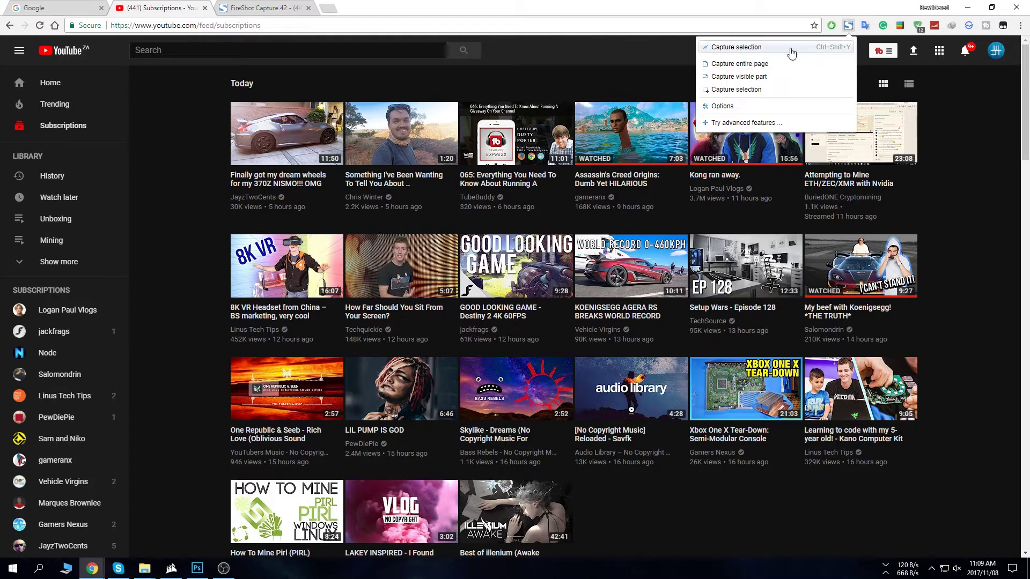
left_click(738, 64)
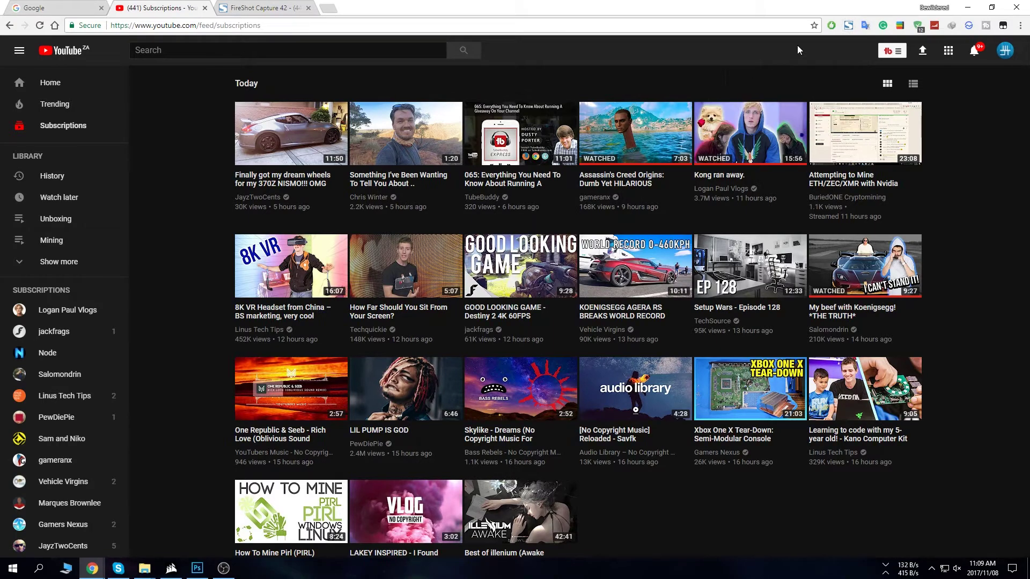
scroll(797, 49, "down", 20)
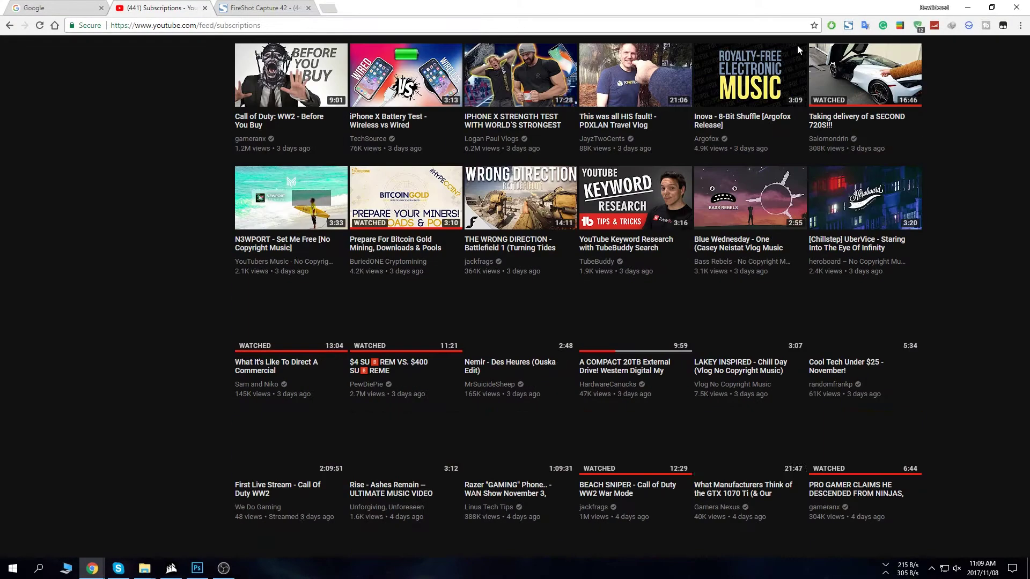
scroll(797, 45, "down", 5)
key("Home")
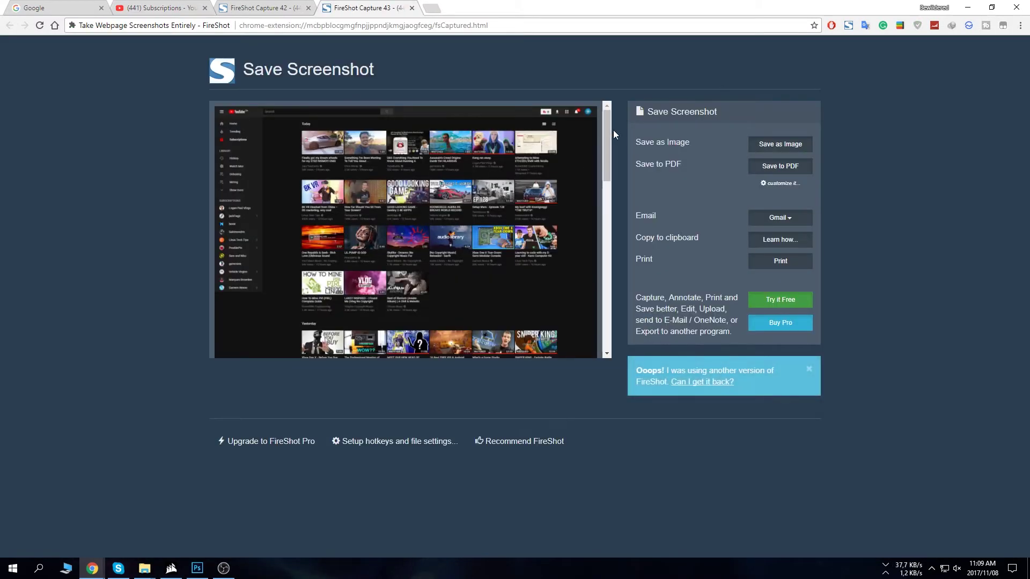
left_click_drag(606, 128, 598, 299)
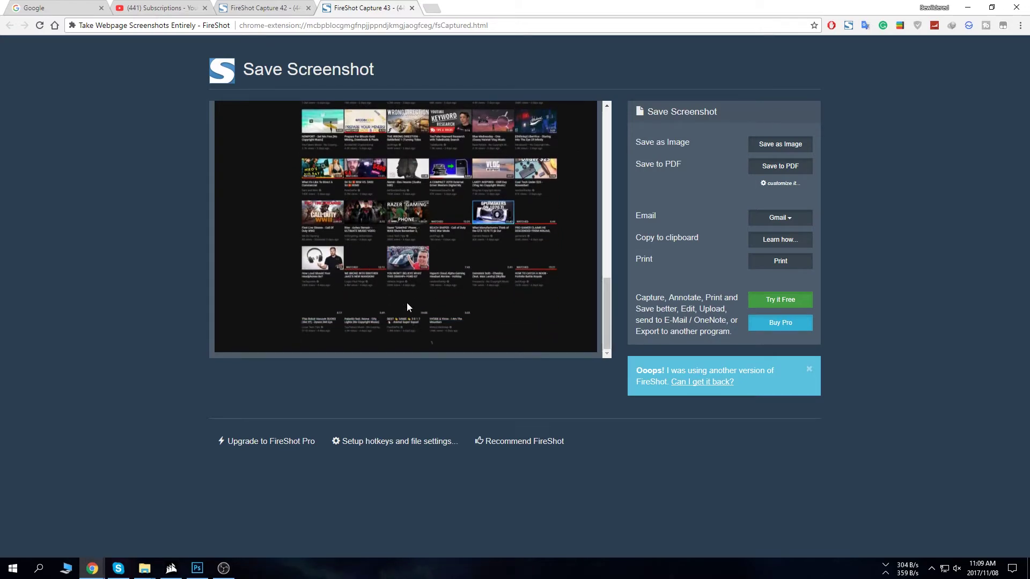
left_click_drag(607, 292, 593, 110)
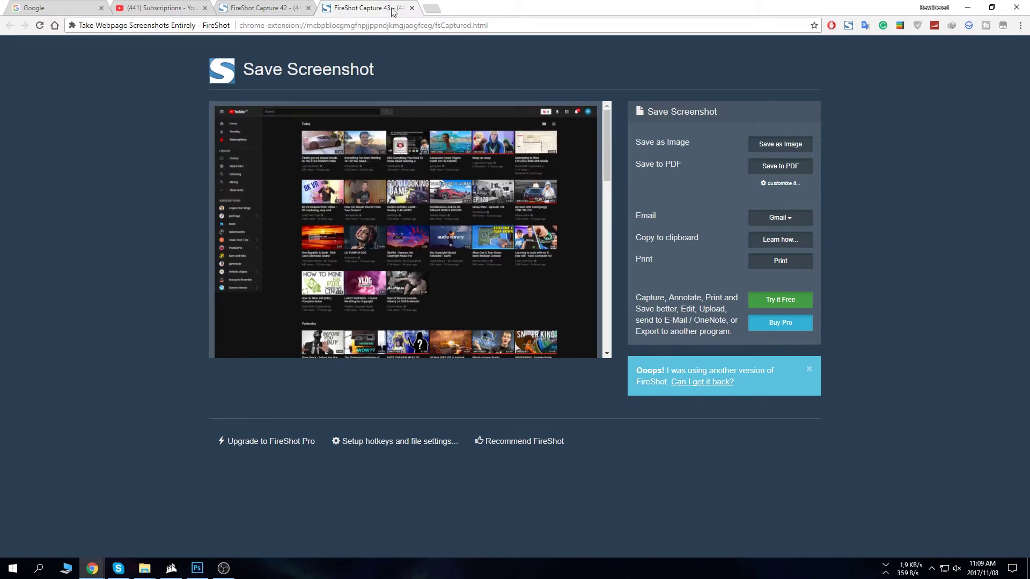
Step: Close the FireShot Capture 43 and 42 tabs to return to YouTube
left_click(411, 8)
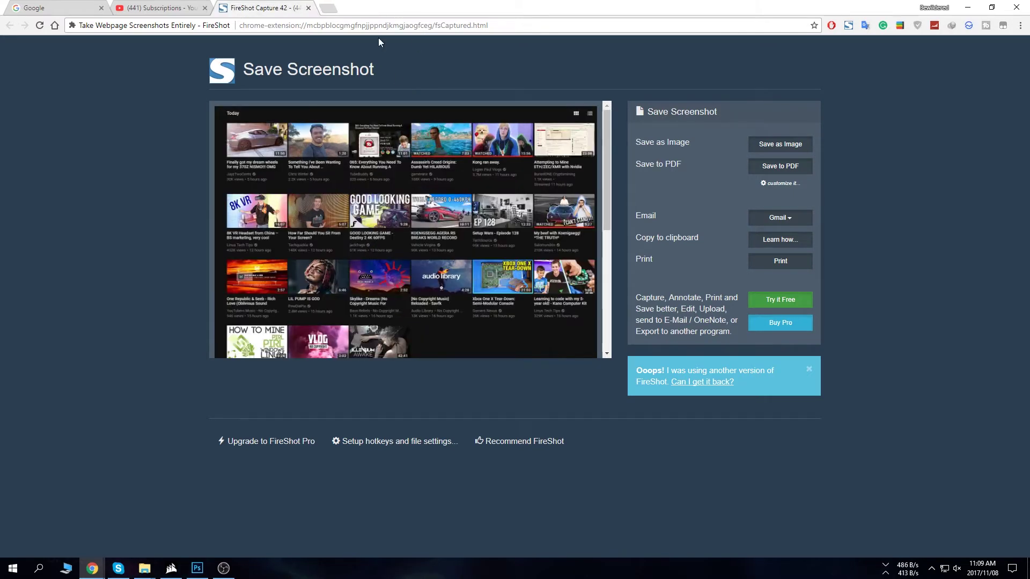
left_click(309, 8)
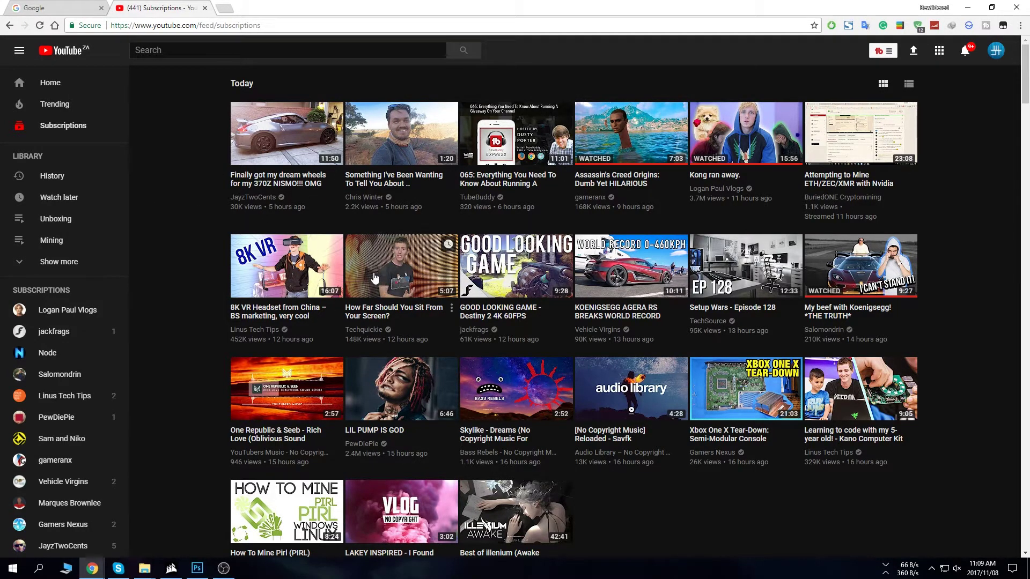
left_click(847, 26)
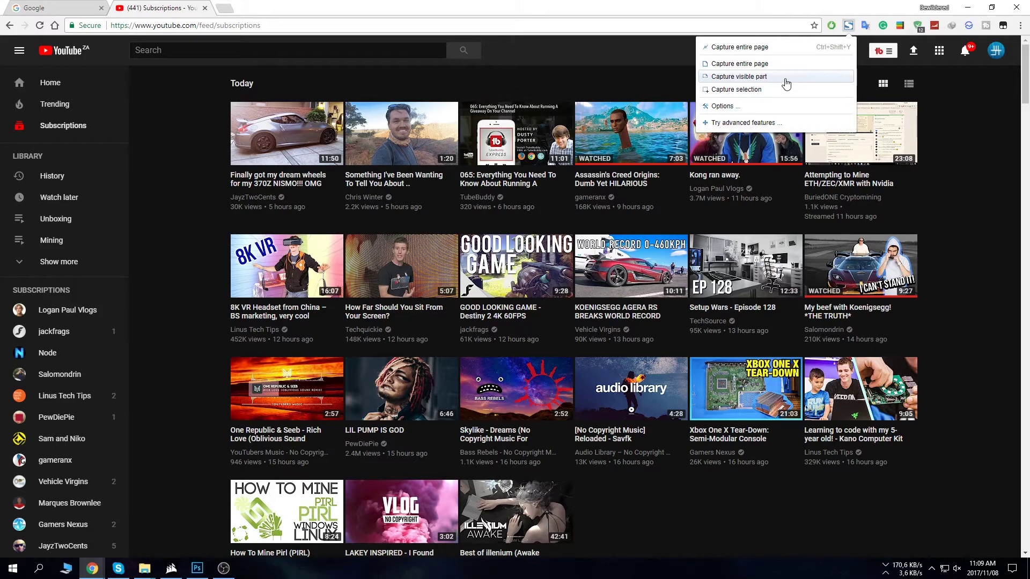
Step: Dismiss the capture menu and scroll the Subscriptions feed back to its Today section
left_click(970, 223)
scroll(970, 224, "down", 3)
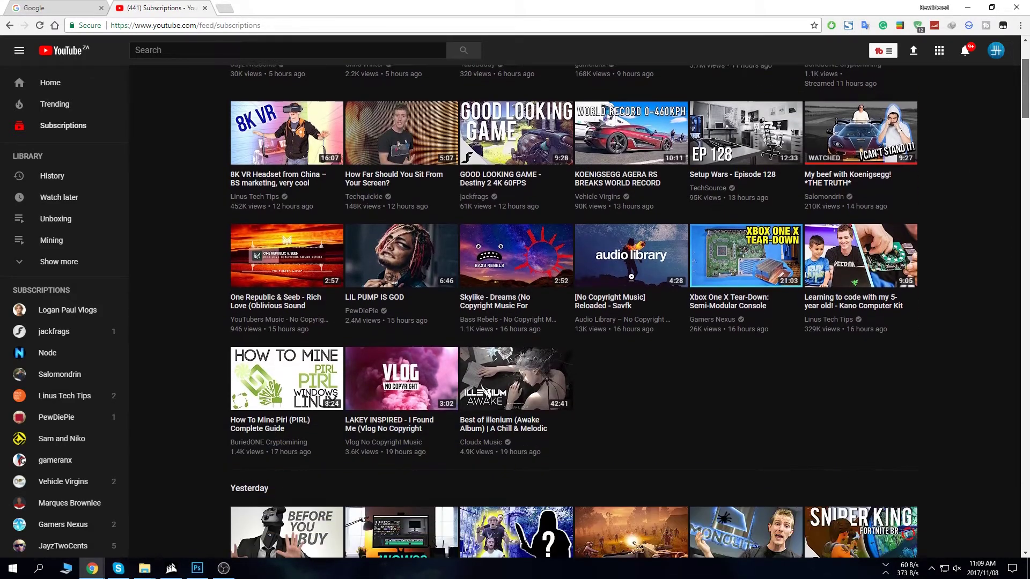
left_click_drag(1022, 73, 1023, 180)
scroll(978, 185, "up", 6)
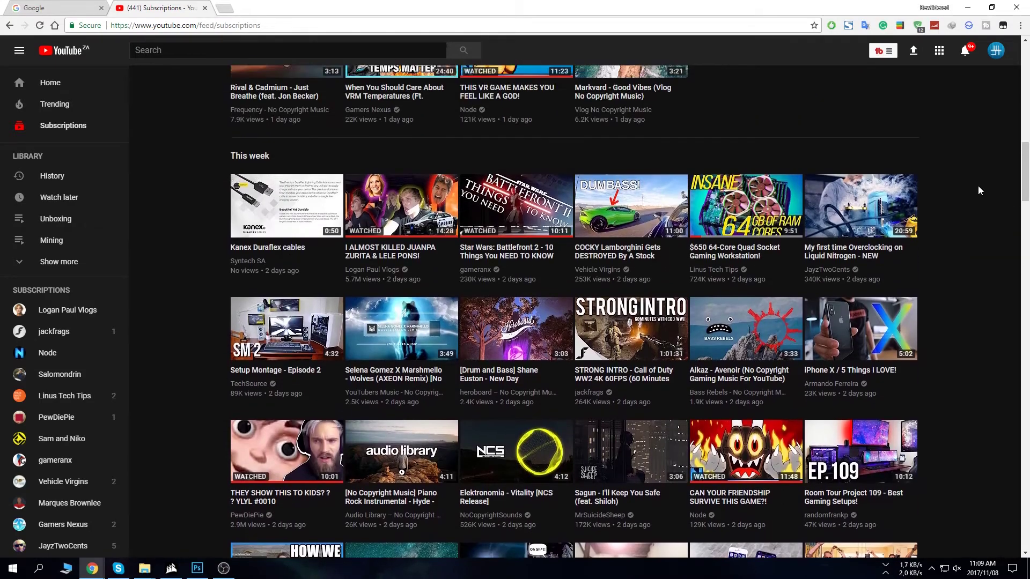
scroll(978, 185, "up", 10)
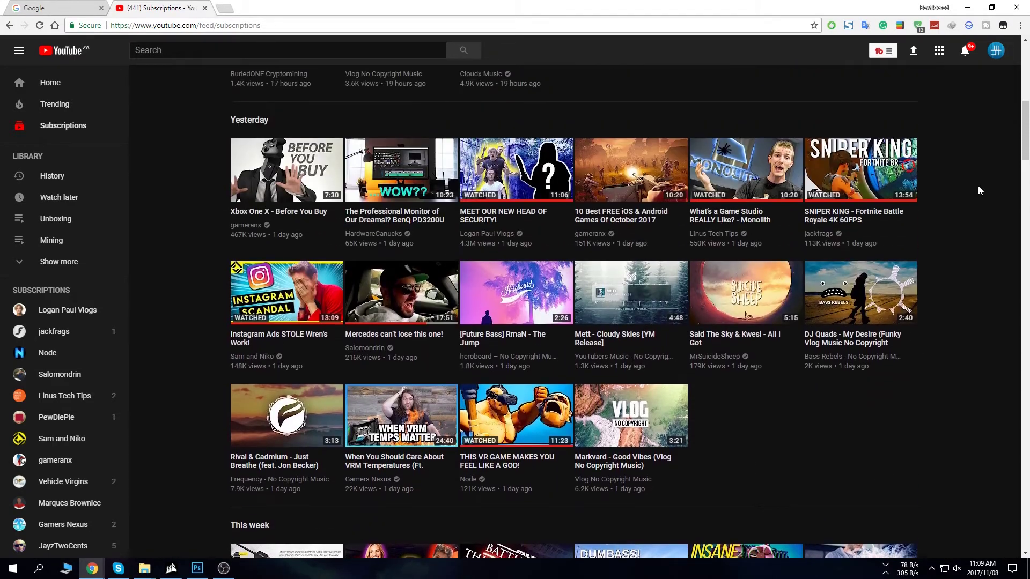
scroll(580, 138, "up", 3)
scroll(947, 192, "down", 18)
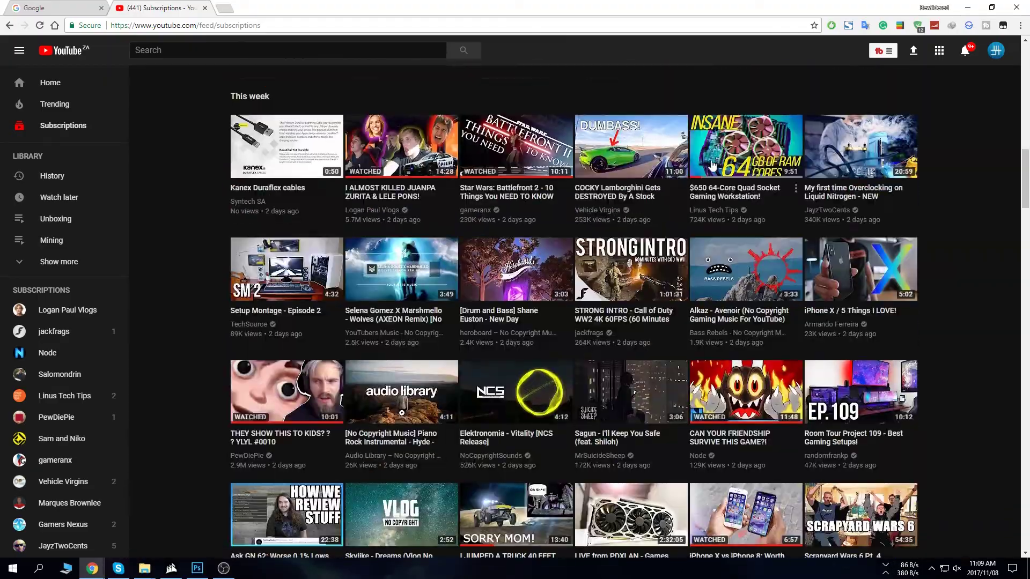
scroll(667, 174, "down", 5)
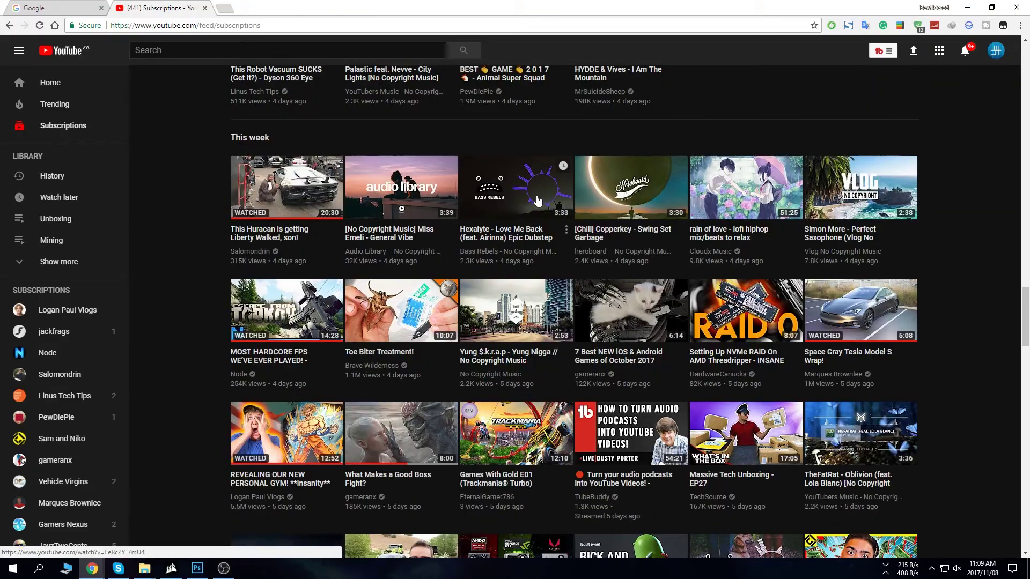
scroll(962, 250, "down", 10)
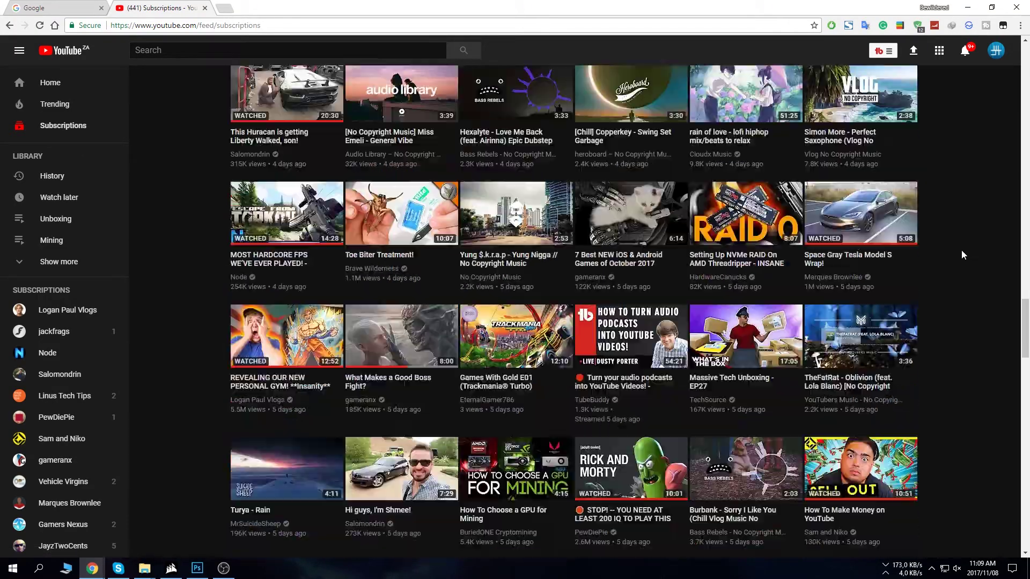
scroll(962, 250, "down", 11)
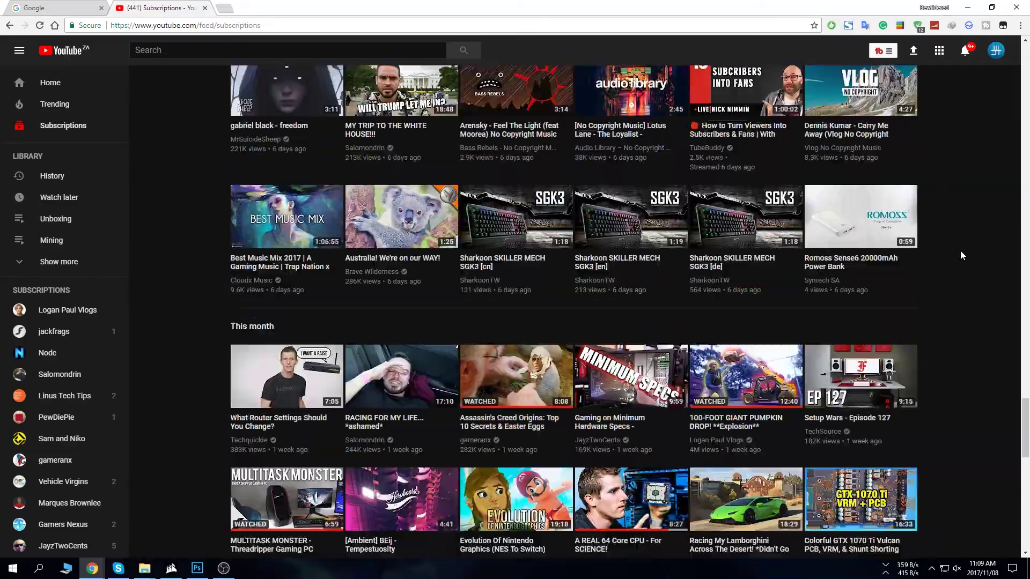
scroll(960, 251, "up", 20)
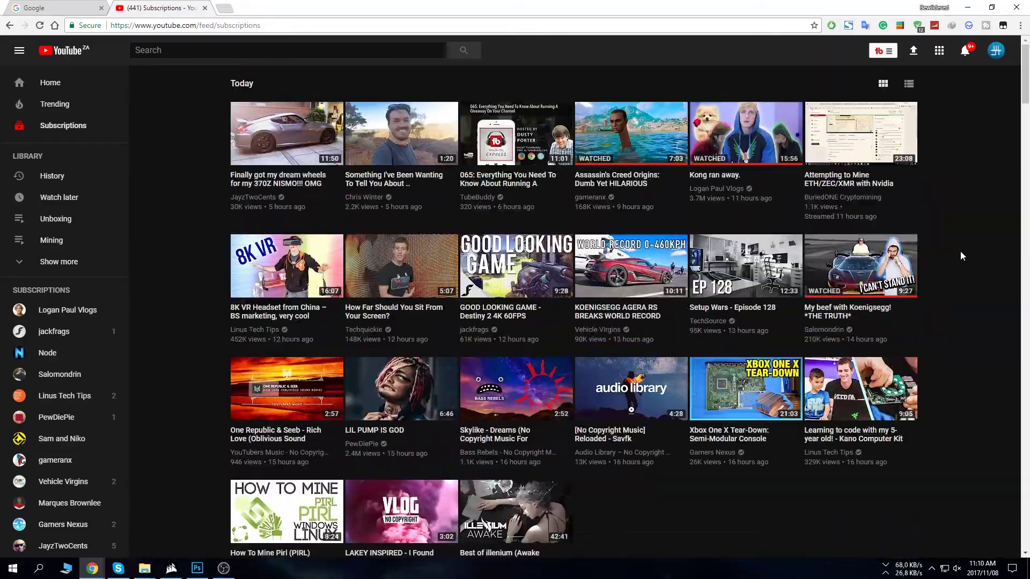
Step: Bring up FireShot's capture options for the feed
left_click(849, 25)
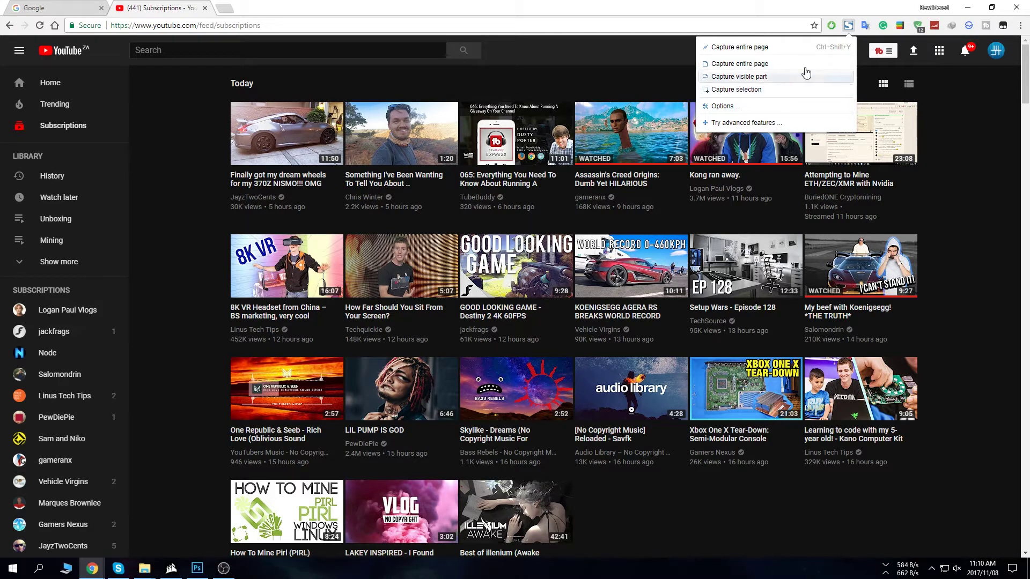
left_click(849, 26)
left_click(849, 27)
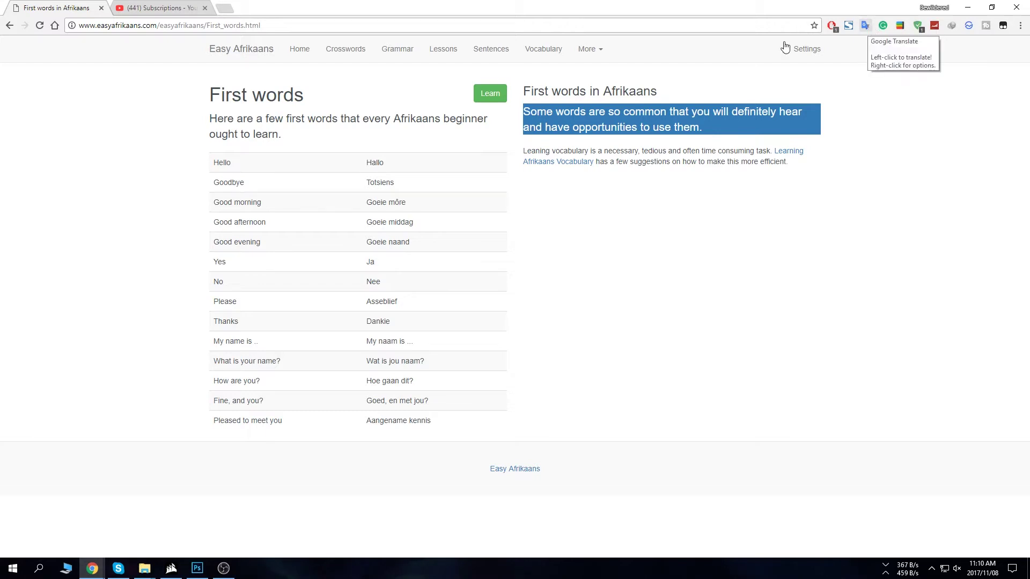
Step: Search 'google translate' in a new tab, translate 'hallo' to 'Hello', and return to First words
left_click(224, 8)
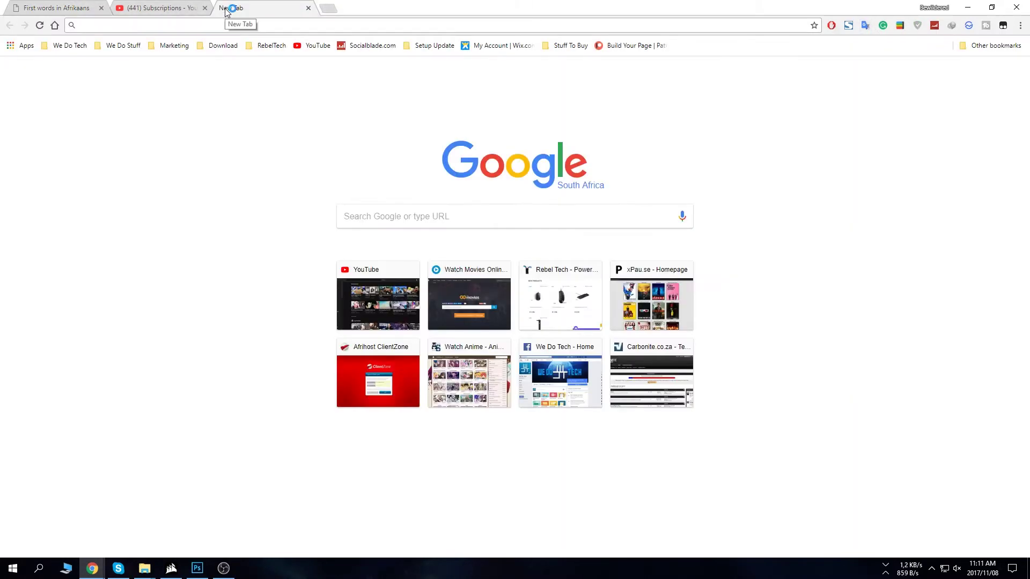
type("google tras")
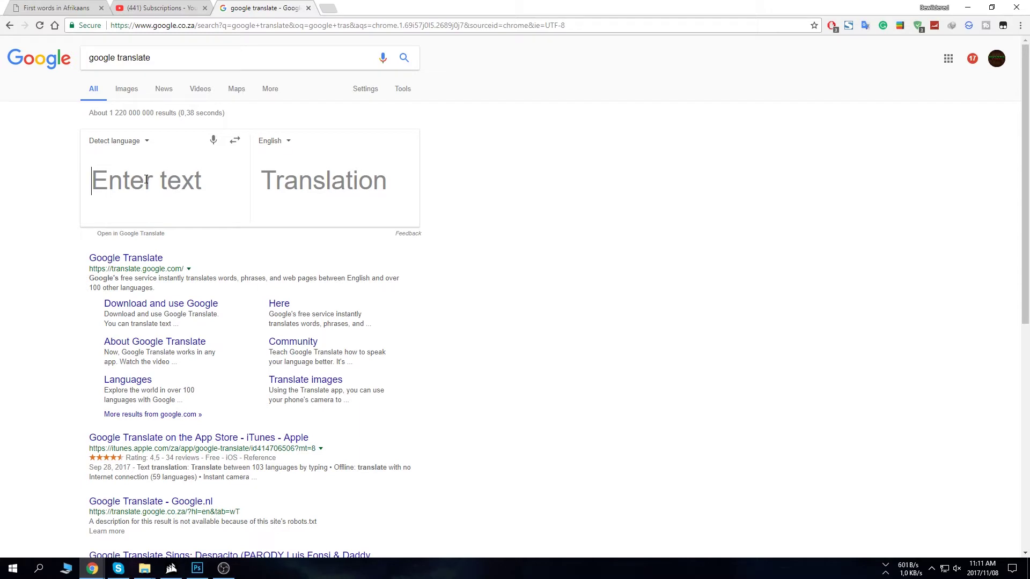
type("hallo")
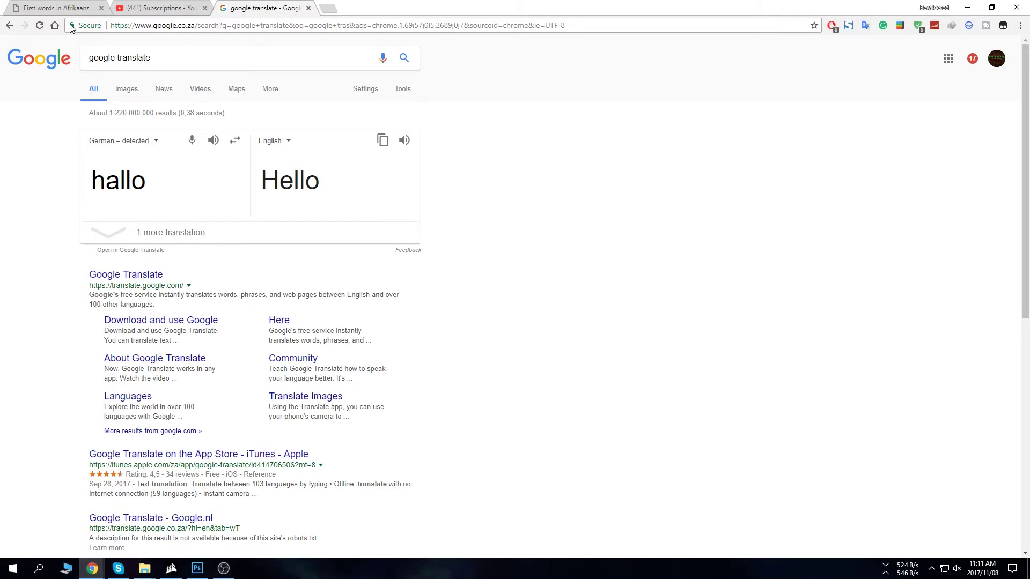
left_click(59, 10)
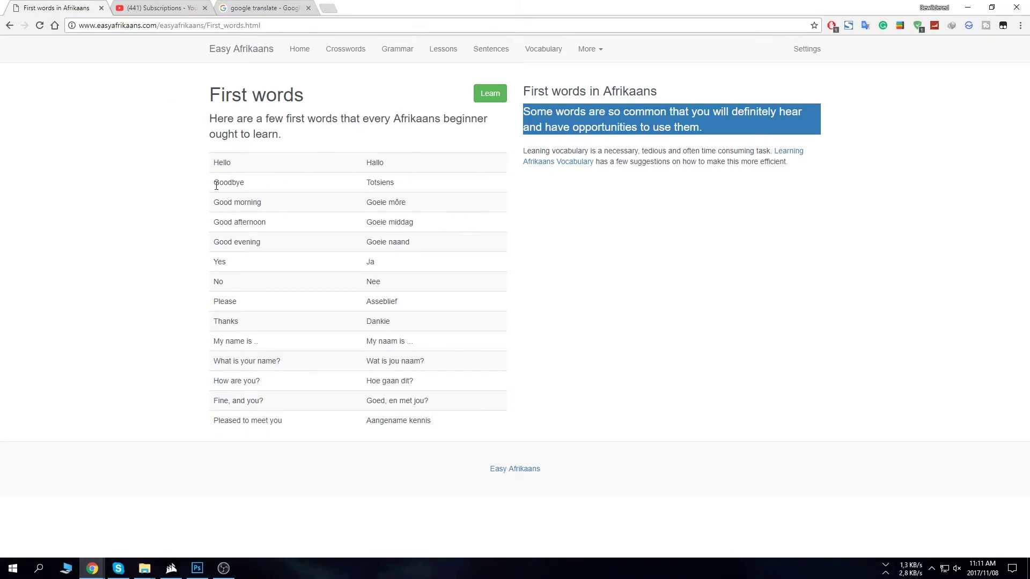
Step: Send the word Totsiens to Google Translate from its right-click menu
double_click(371, 182)
right_click(385, 182)
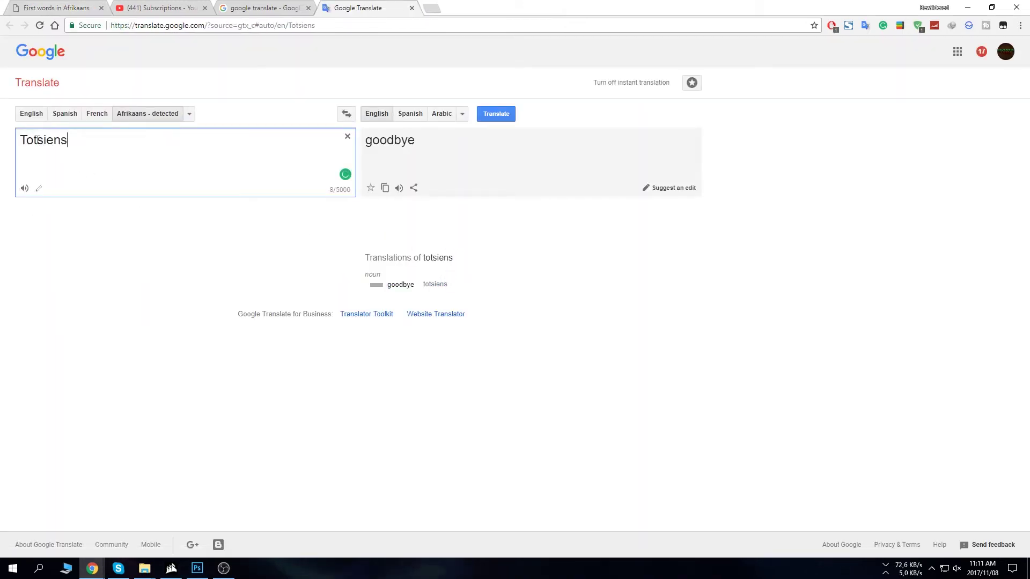
left_click_drag(89, 154, 414, 146)
left_click(216, 11)
Step: Show the extension's inline translation of Totsiens with Afrikaans as the source language
left_click(54, 12)
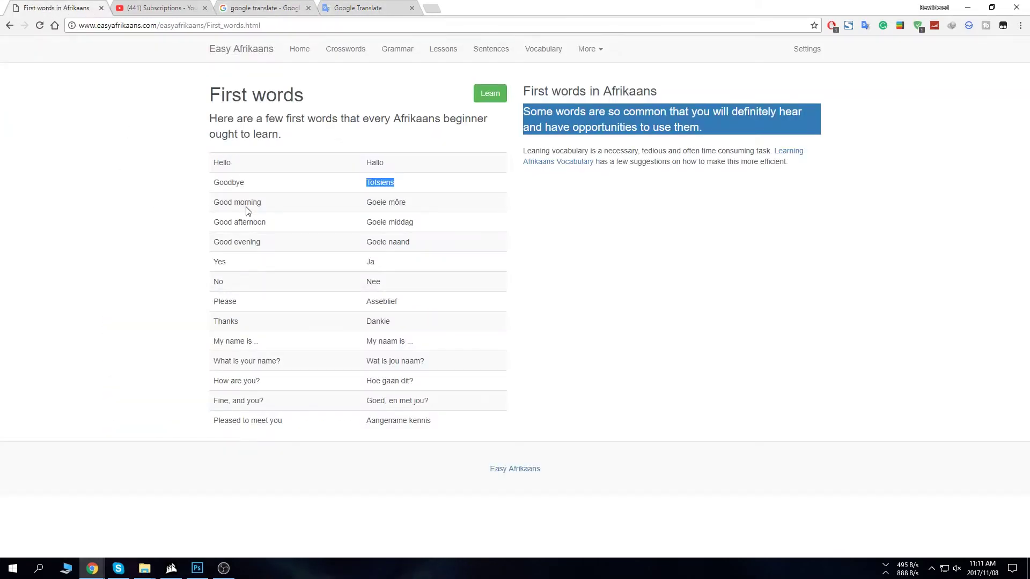
left_click(383, 172)
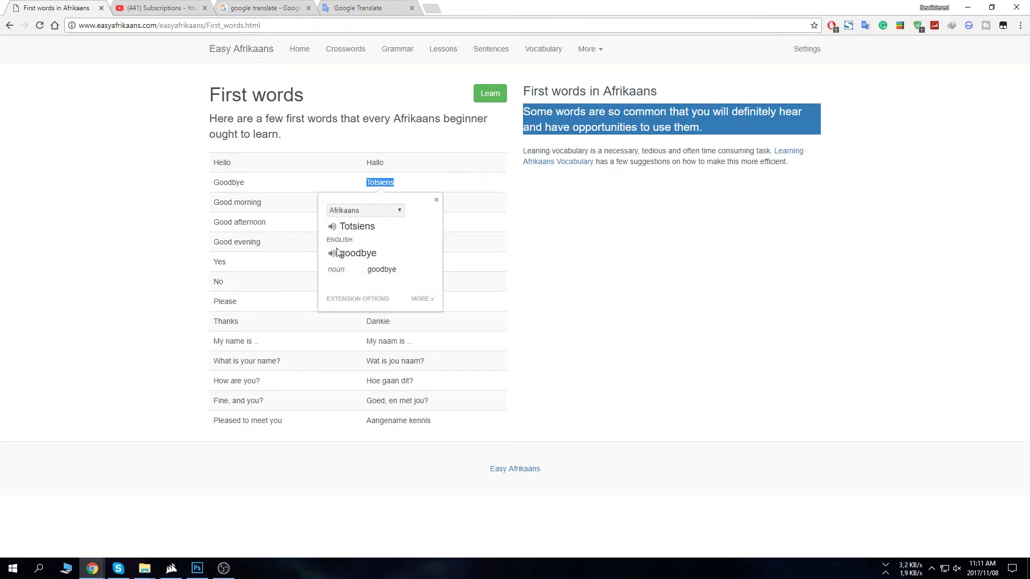
left_click(397, 216)
left_click(390, 212)
left_click(636, 277)
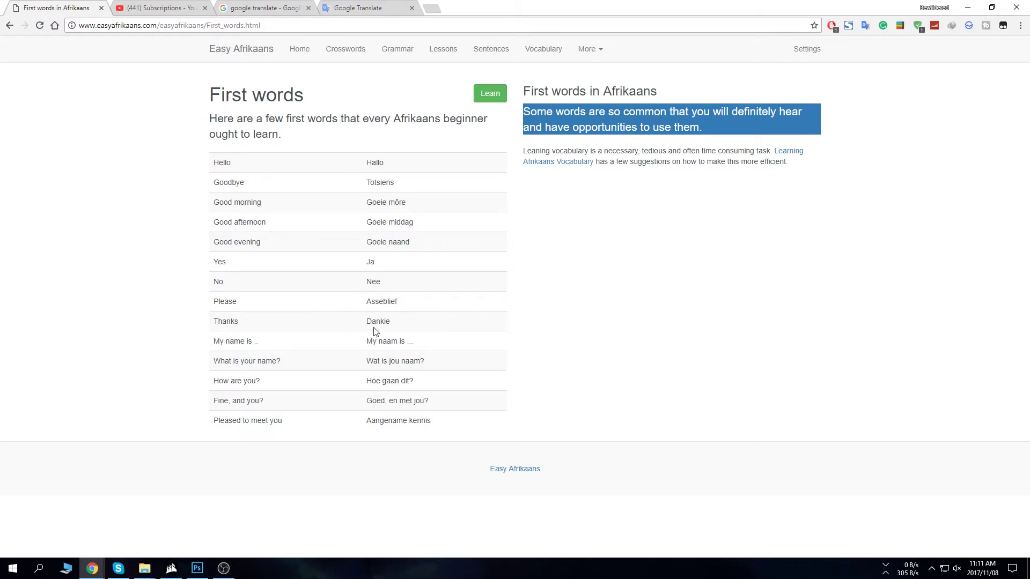
Step: Show the extension's popup translation of Dankie as 'Thank you'
left_click_drag(369, 321, 394, 329)
right_click(393, 328)
left_click(381, 323)
double_click(397, 322)
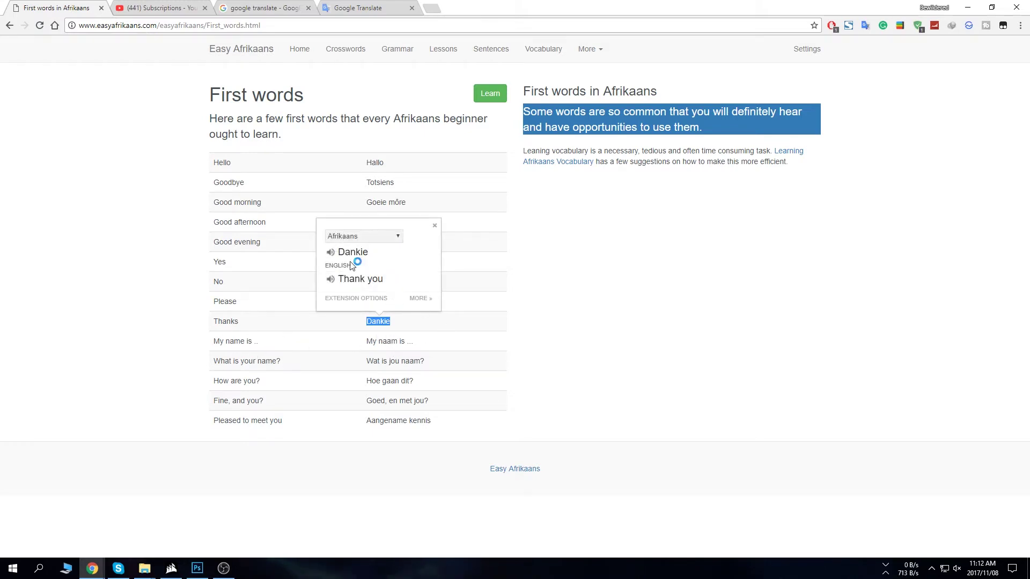
left_click(507, 363)
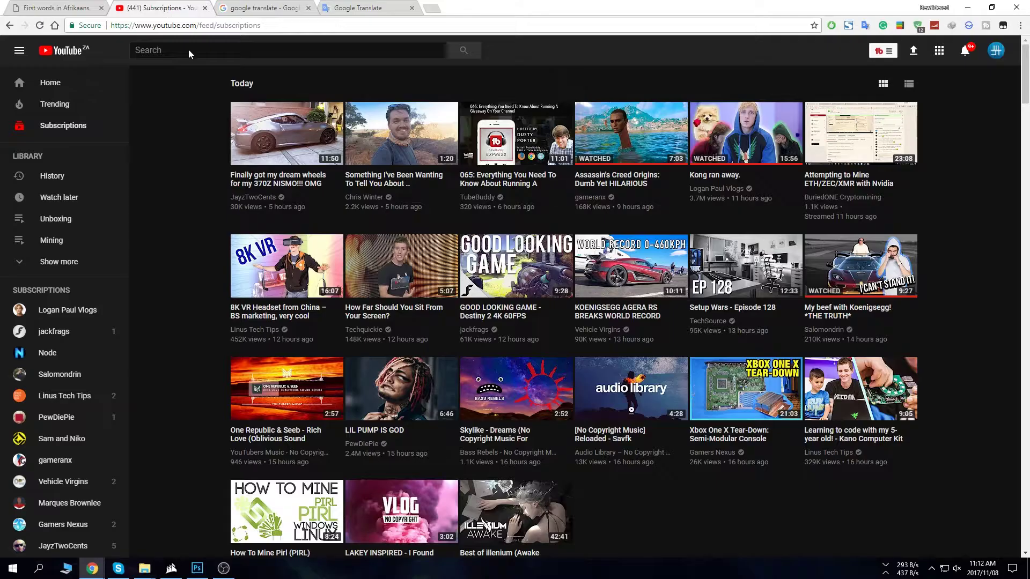
left_click(163, 8)
Step: Move between the YouTube and First words tabs, ending on the Afrikaans words page
left_click(54, 9)
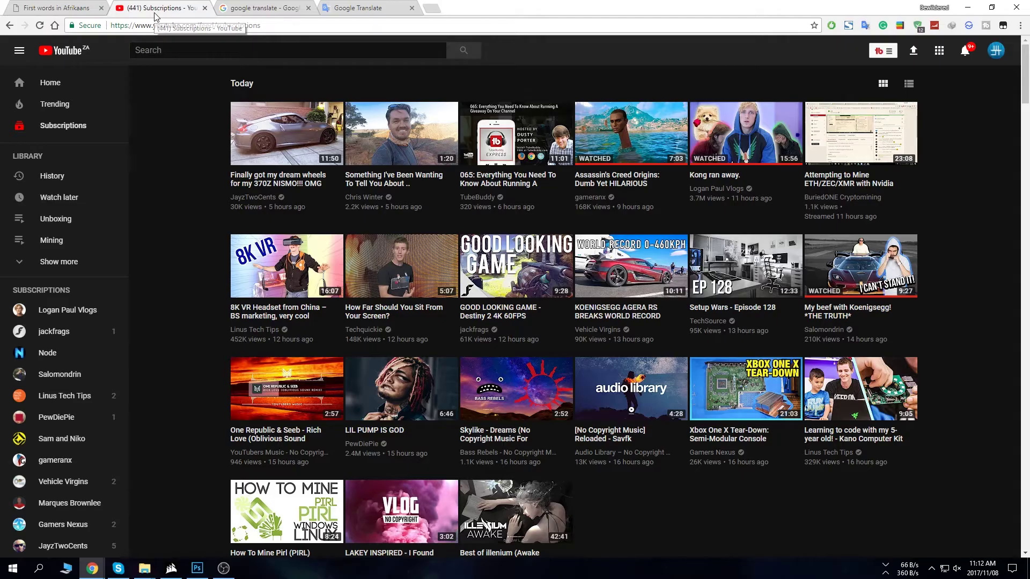
left_click(155, 11)
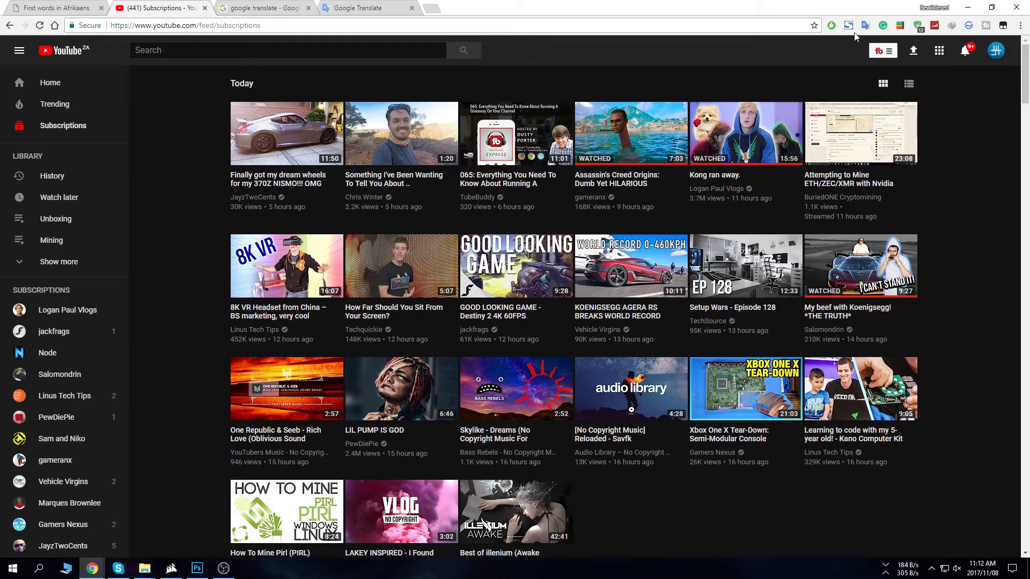
right_click(192, 185)
left_click(159, 136)
left_click(58, 11)
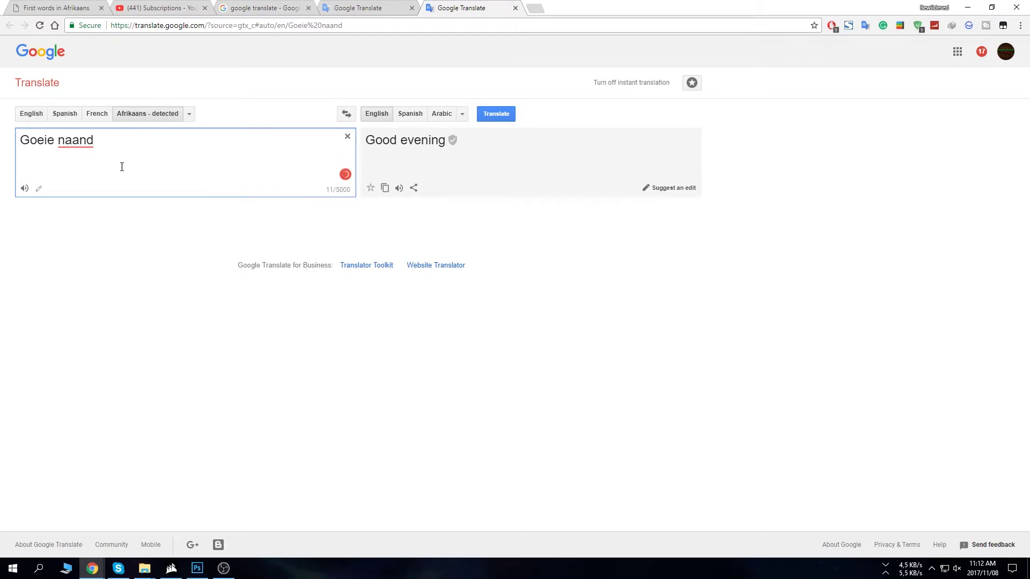
Step: Replace the Goeie naand source text with 'dankie' to get 'thank you'
left_click_drag(122, 167, 6, 137)
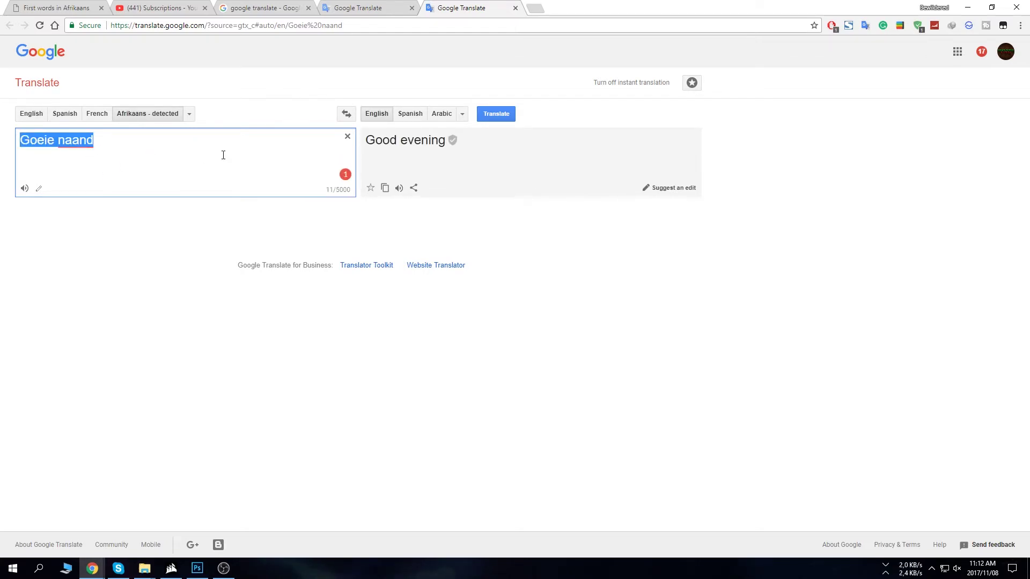
type("dankie")
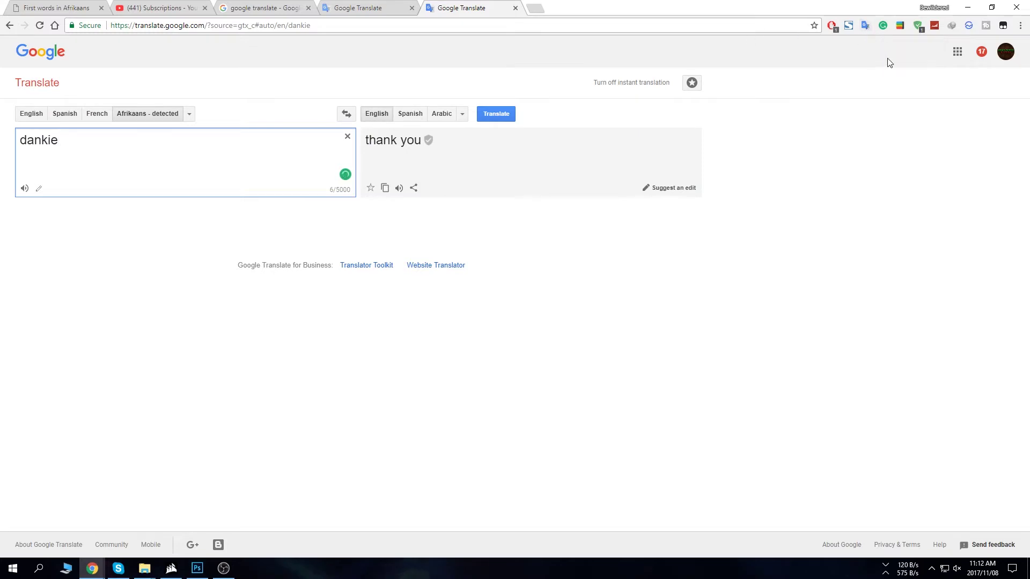
left_click(868, 38)
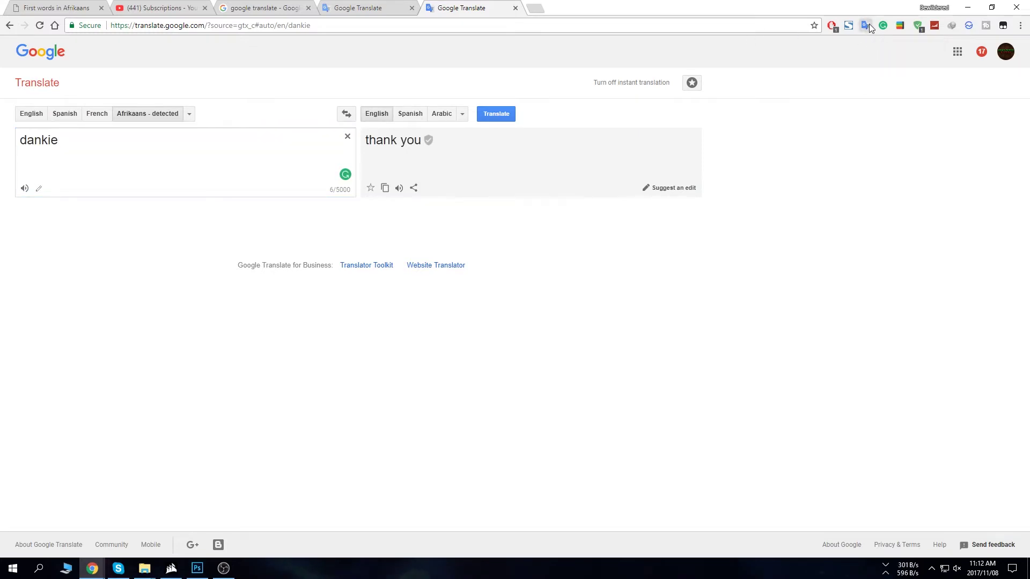
Step: Open and close the extension's quick translation panel twice, then close the dankie tab
left_click(865, 26)
left_click(886, 68)
left_click(867, 24)
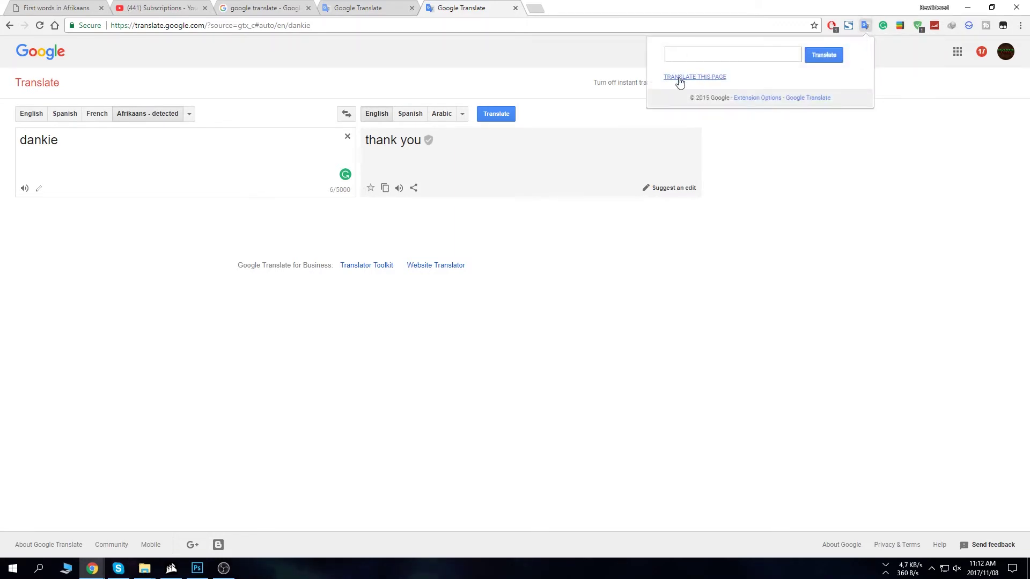
left_click(899, 88)
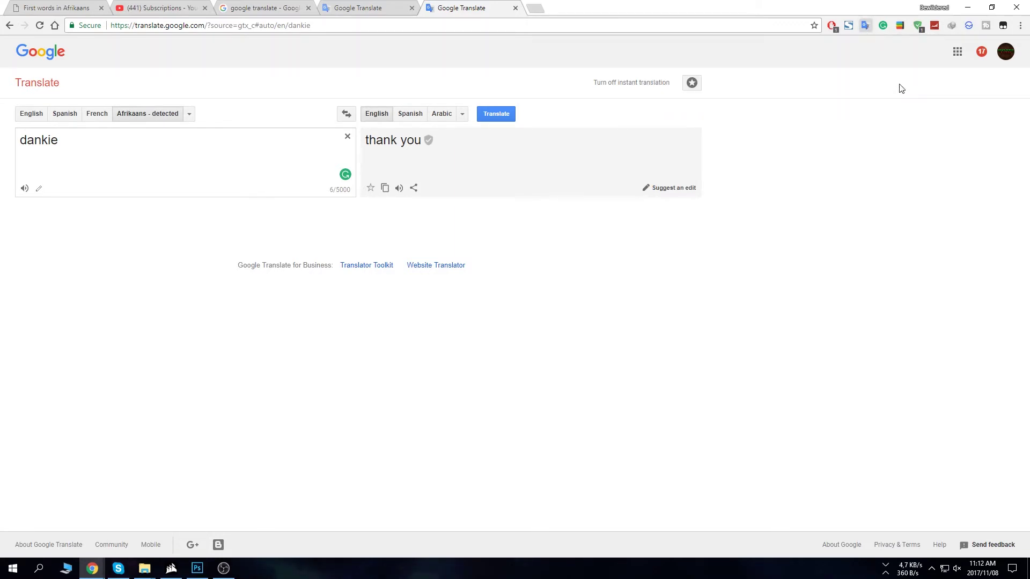
left_click(515, 8)
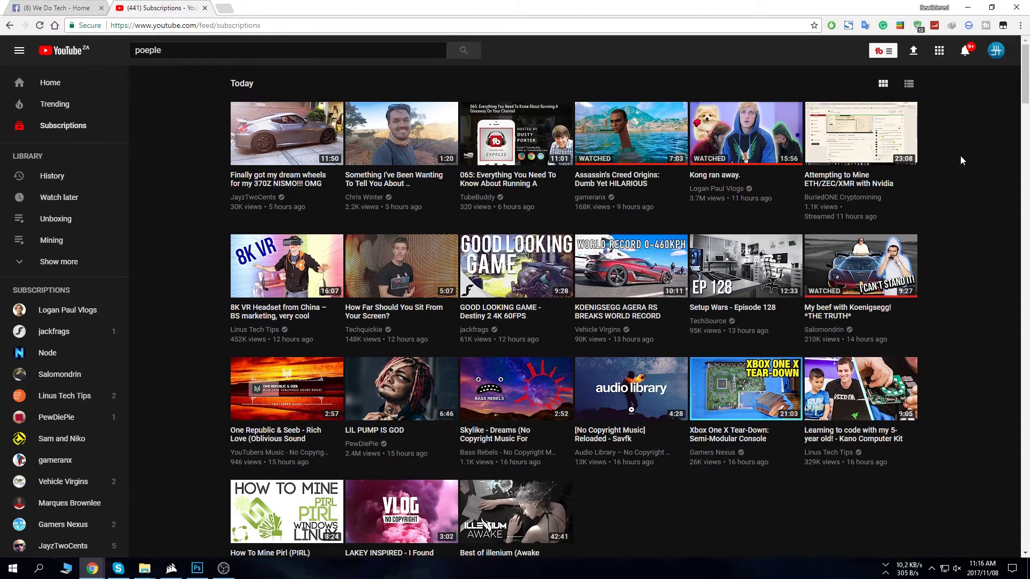
Step: Confirm Grammarly is active on YouTube, then switch to the We Do Tech Facebook page
left_click(883, 26)
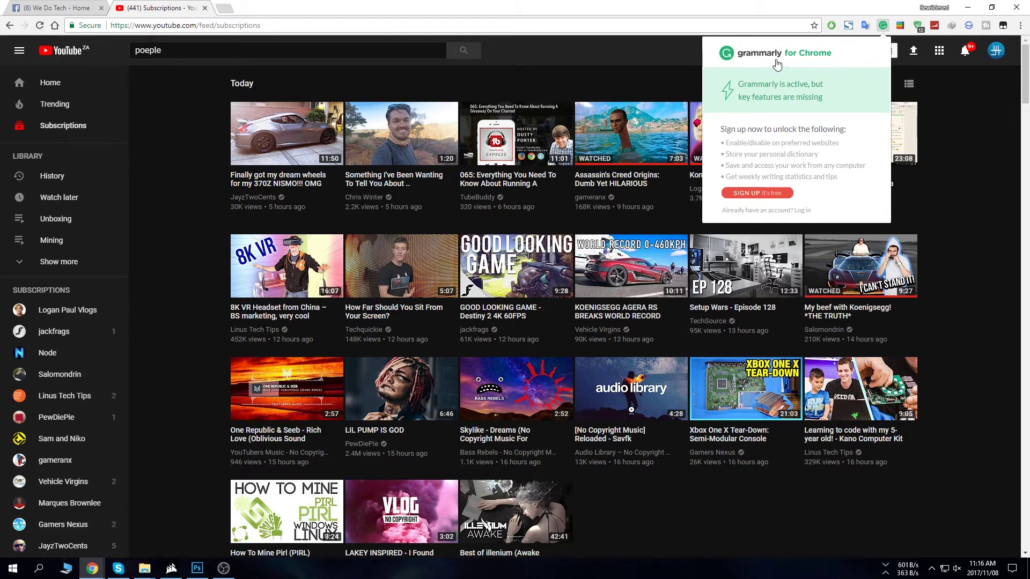
left_click(53, 8)
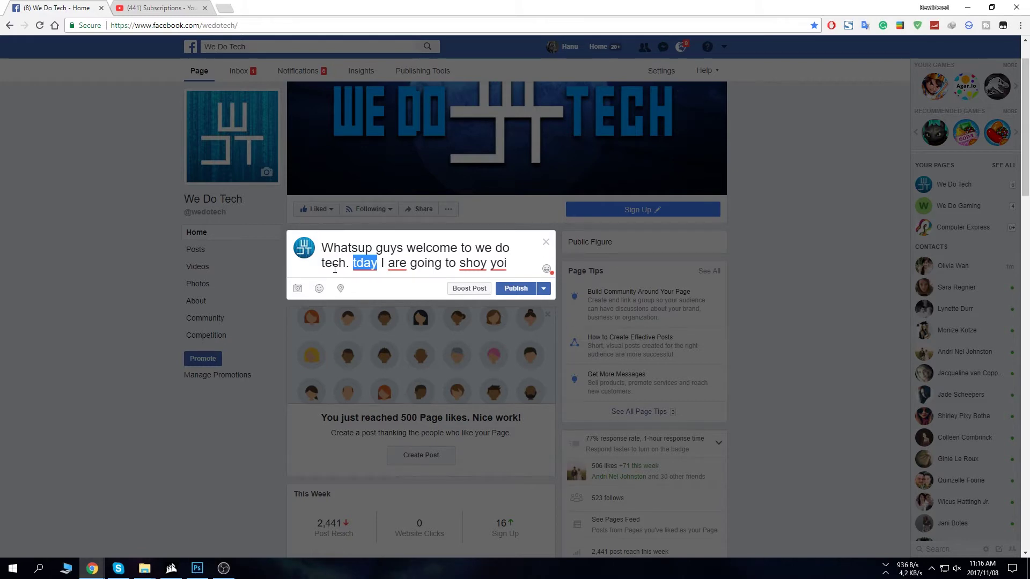
Step: Apply Grammarly's fixes: tday to today, are to am, shoy to show, yoi to you
mouse_move(356, 263)
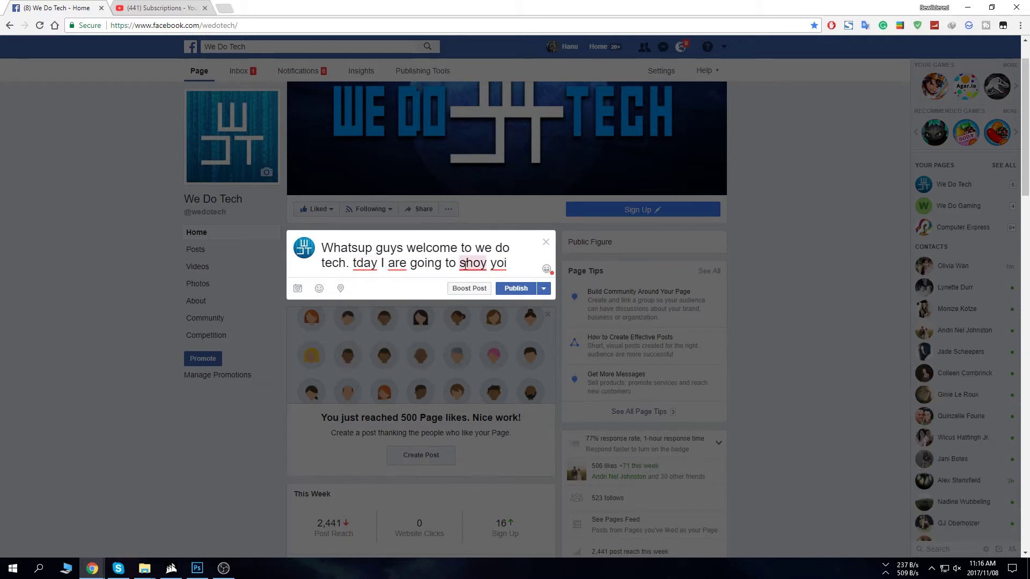
mouse_move(470, 266)
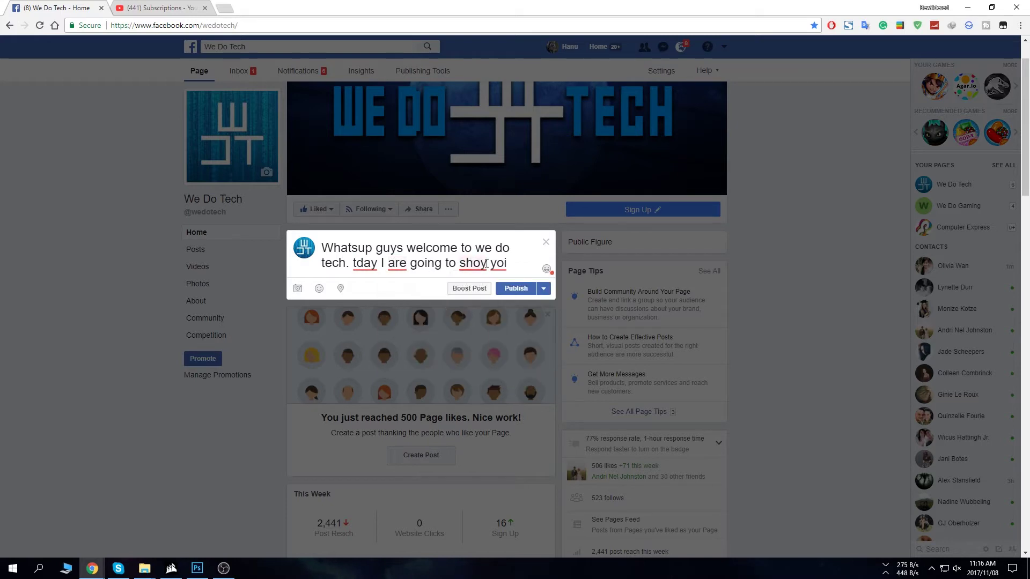
mouse_move(503, 263)
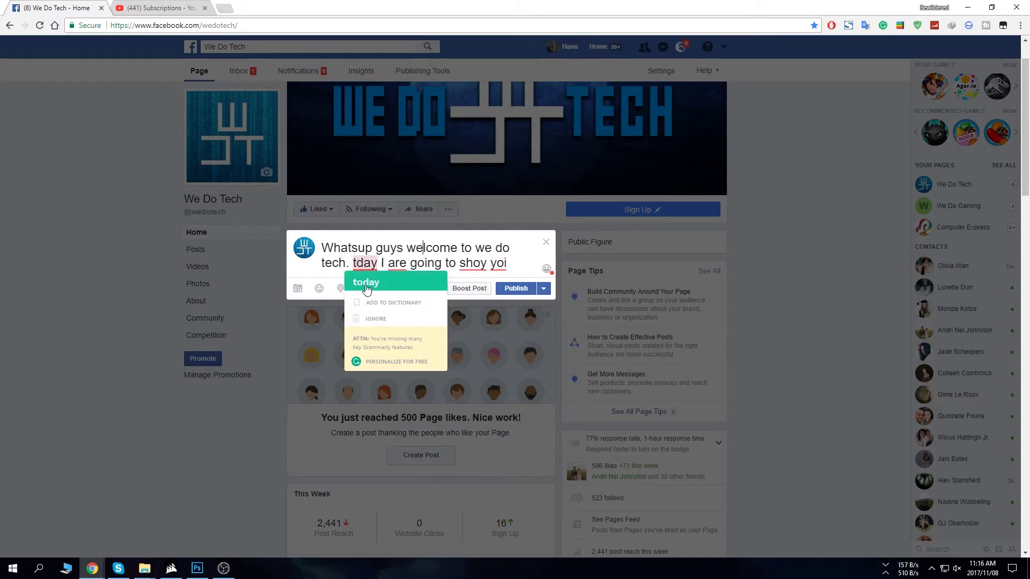
left_click(368, 291)
mouse_move(404, 263)
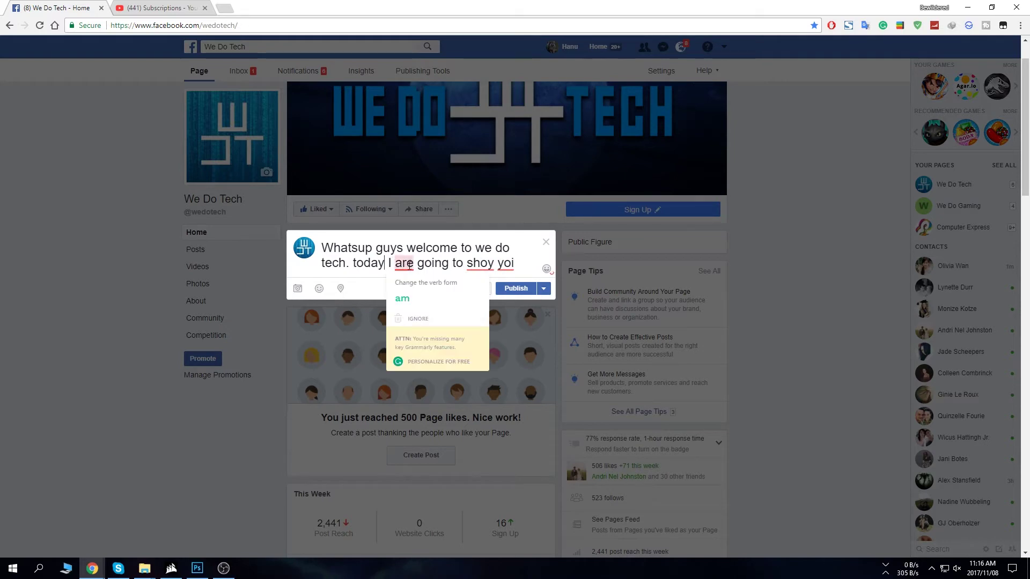
left_click(419, 289)
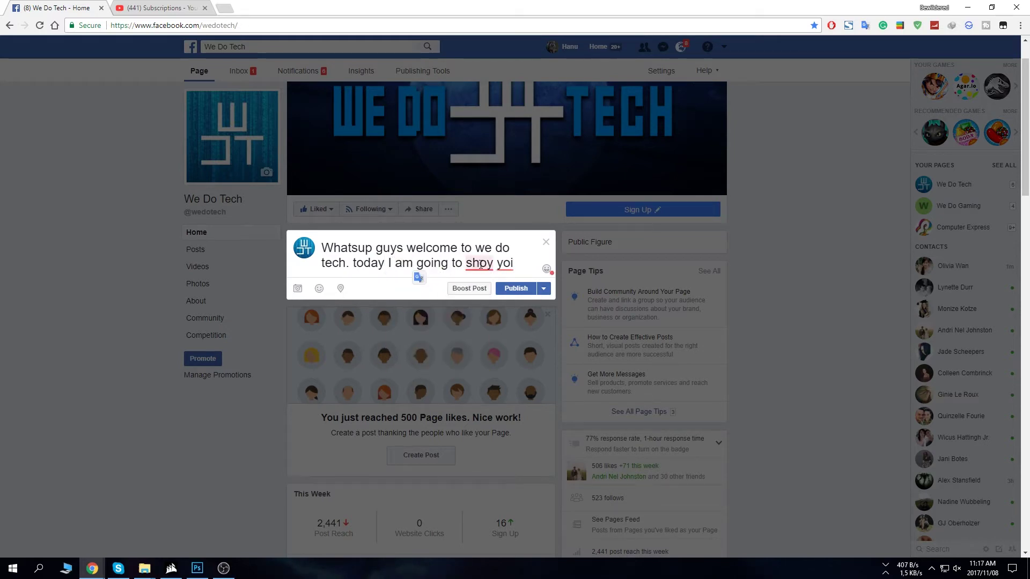
left_click(478, 298)
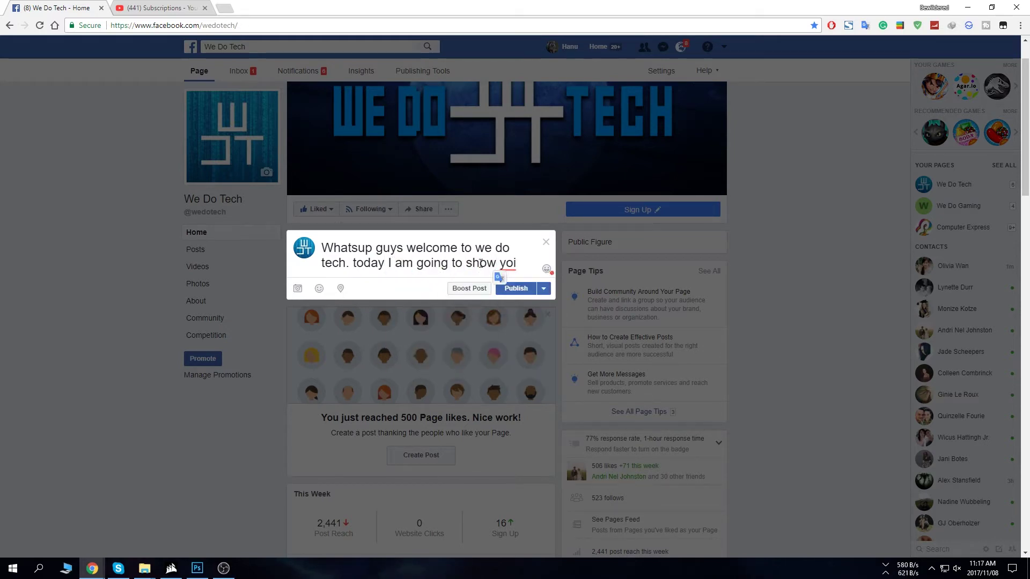
mouse_move(504, 275)
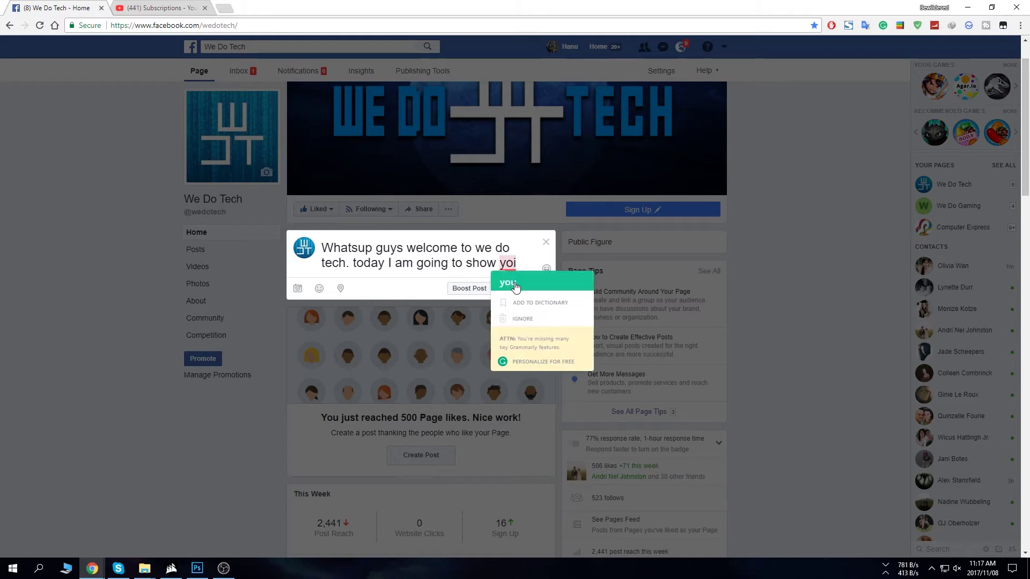
left_click(567, 286)
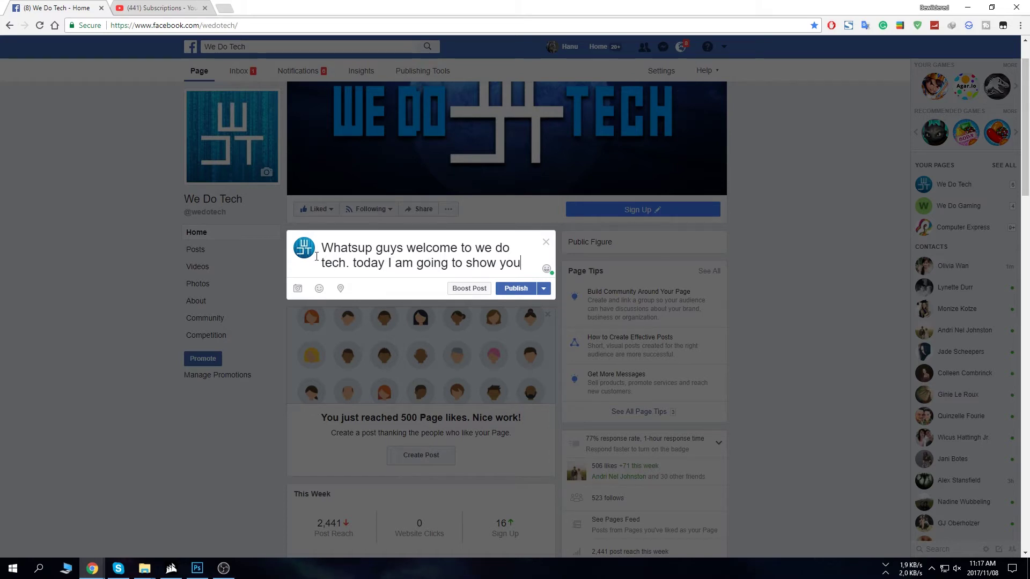
left_click(162, 9)
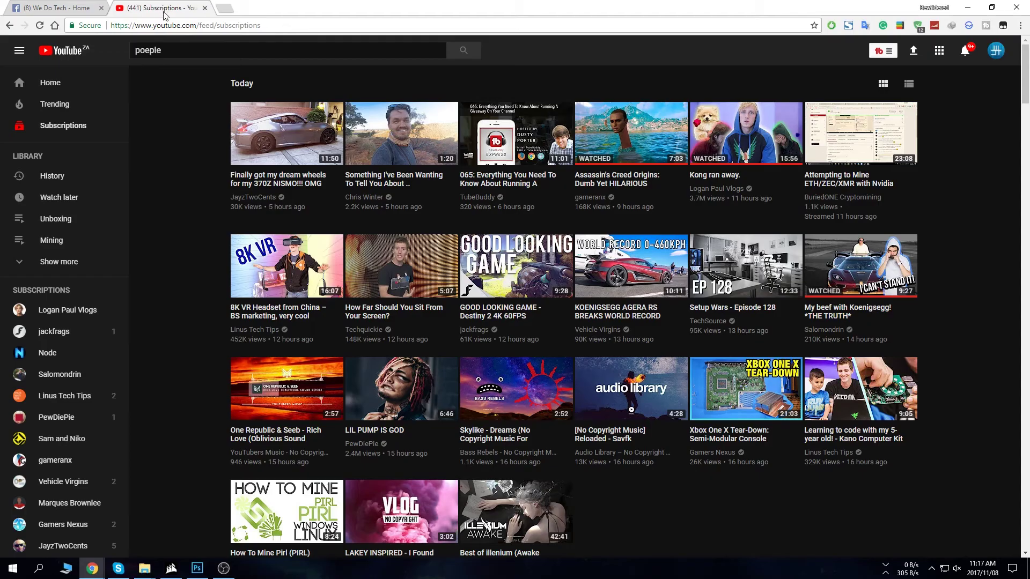
Step: Exit the unfinished We Do Tech post without saving, then open a new tab
left_click(59, 9)
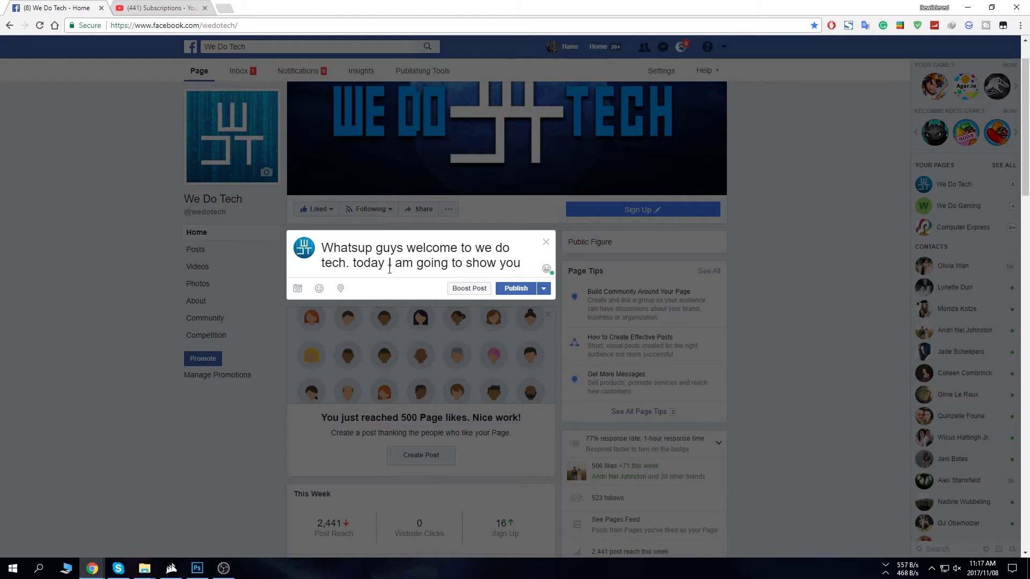
left_click(547, 243)
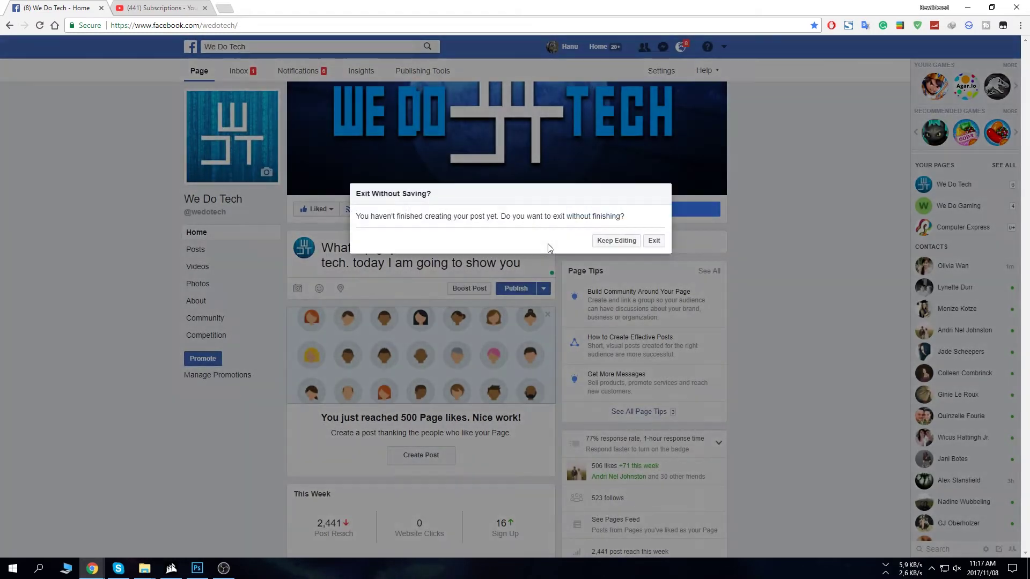
left_click(653, 241)
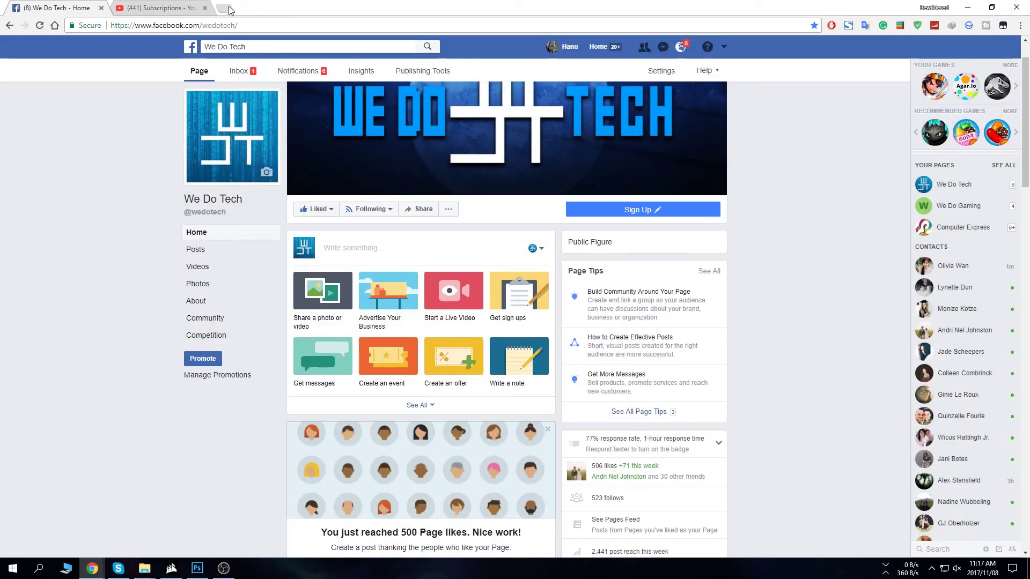
left_click(230, 11)
Step: Open the We Do Tech Twitter profile from bookmarks and draft 'halo worlt i ares very stupid'
left_click(80, 45)
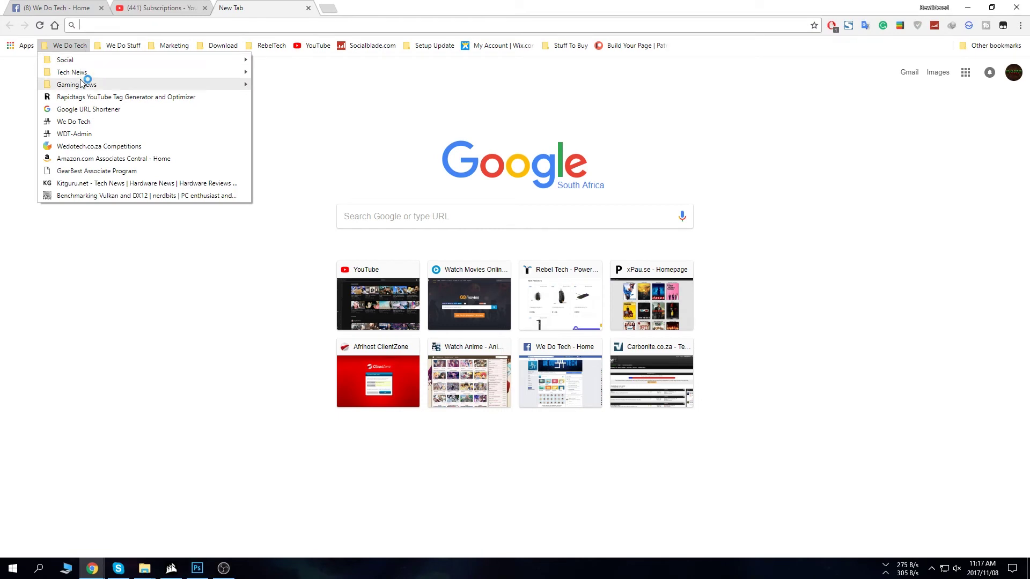
mouse_move(241, 61)
left_click(300, 86)
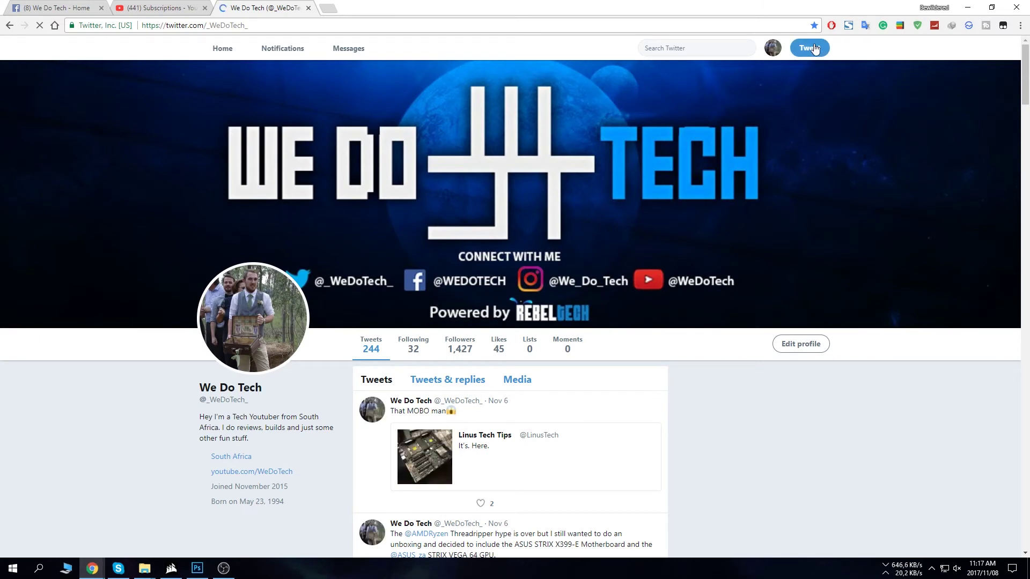
left_click(814, 49)
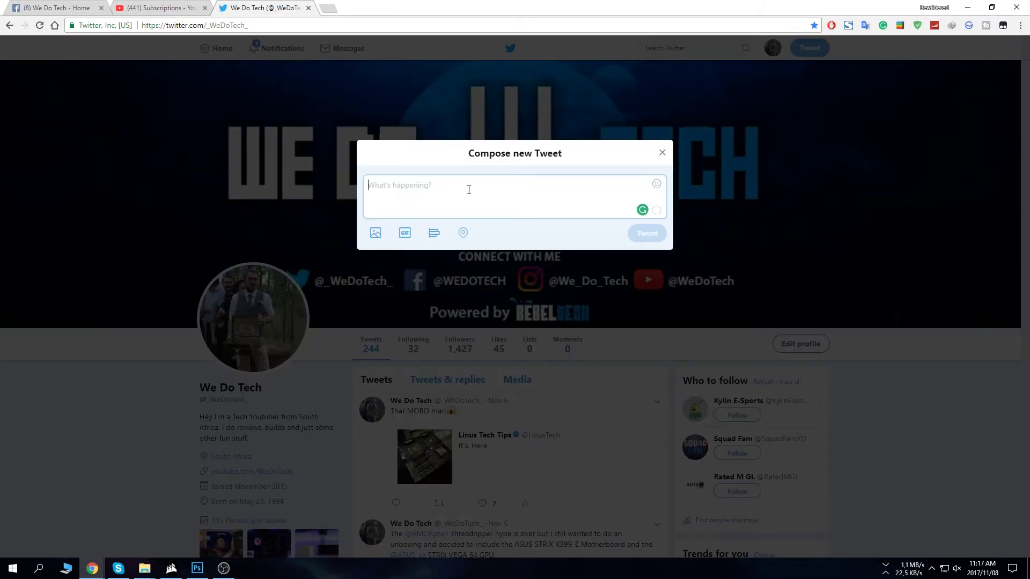
type("halo ")
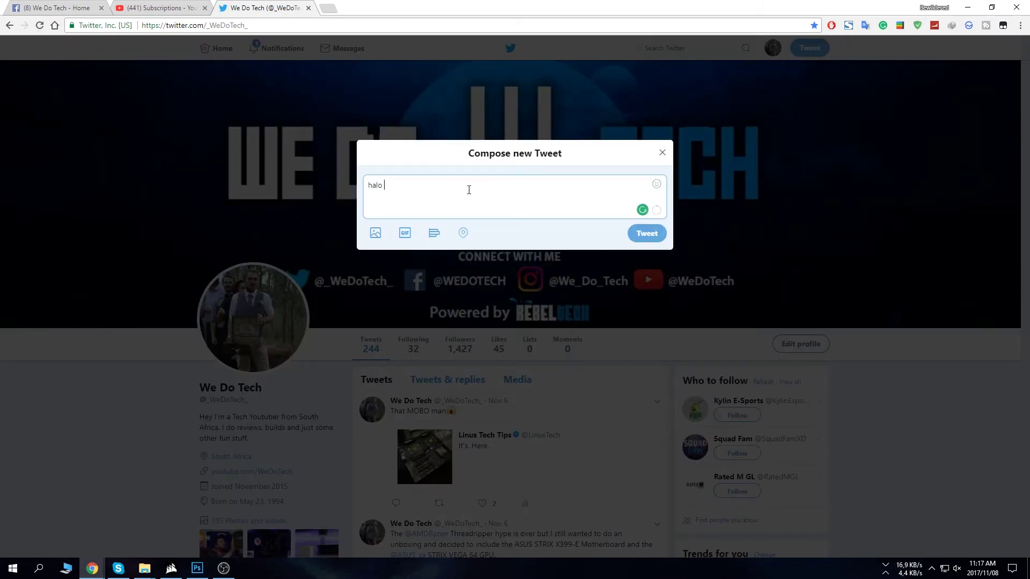
type("worlt i ares ")
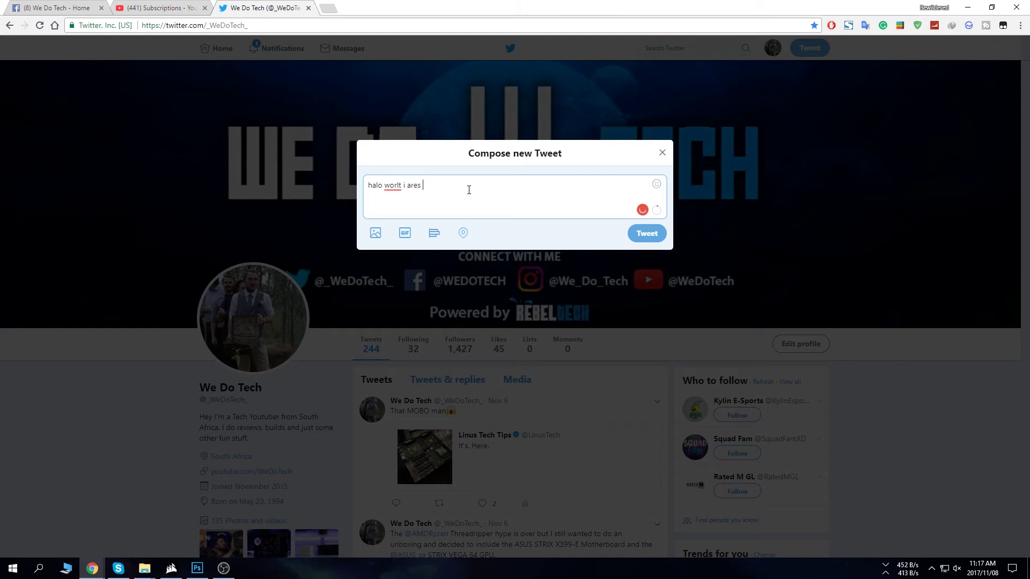
type("very stupido")
Step: Accept Grammarly's tweet fixes: stupido to stupid, ares to are, worlt to world
mouse_move(451, 186)
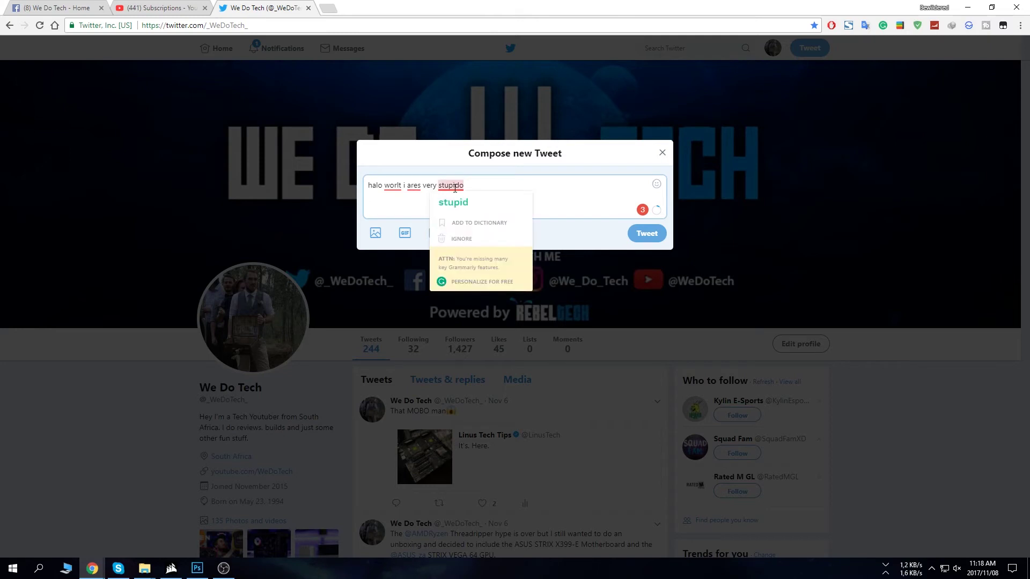
left_click(486, 208)
mouse_move(414, 186)
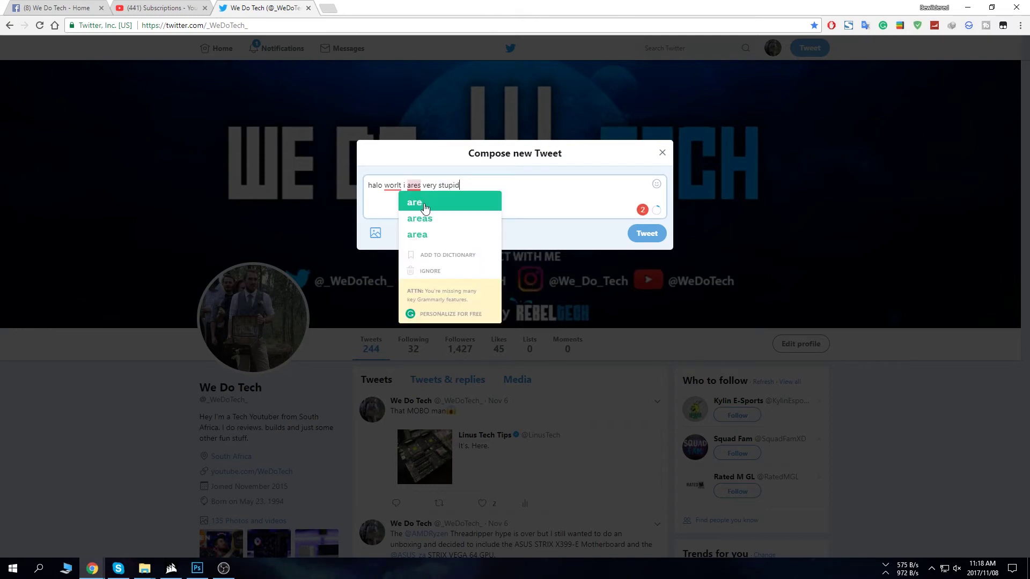
left_click(424, 207)
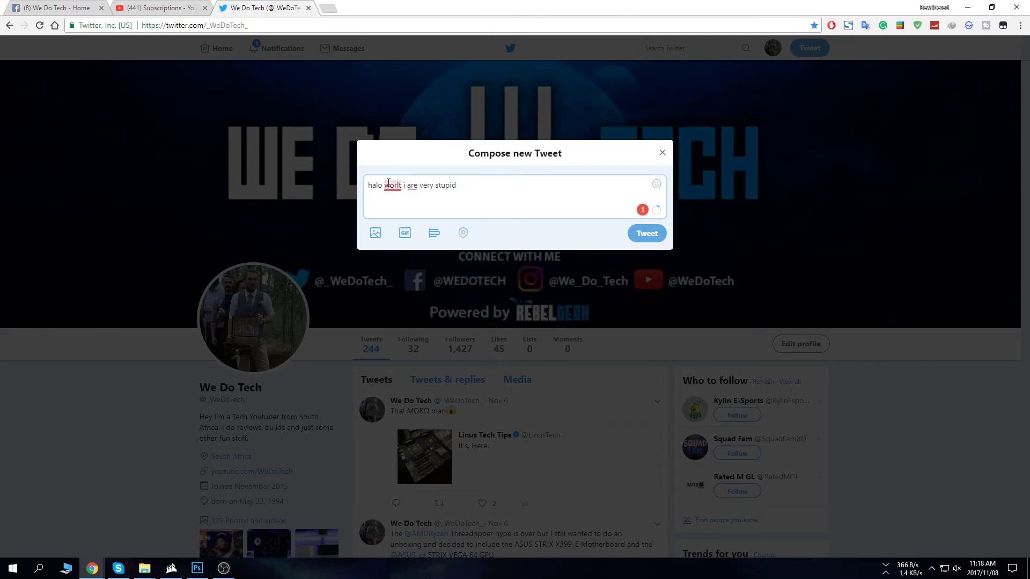
mouse_move(393, 186)
left_click(406, 206)
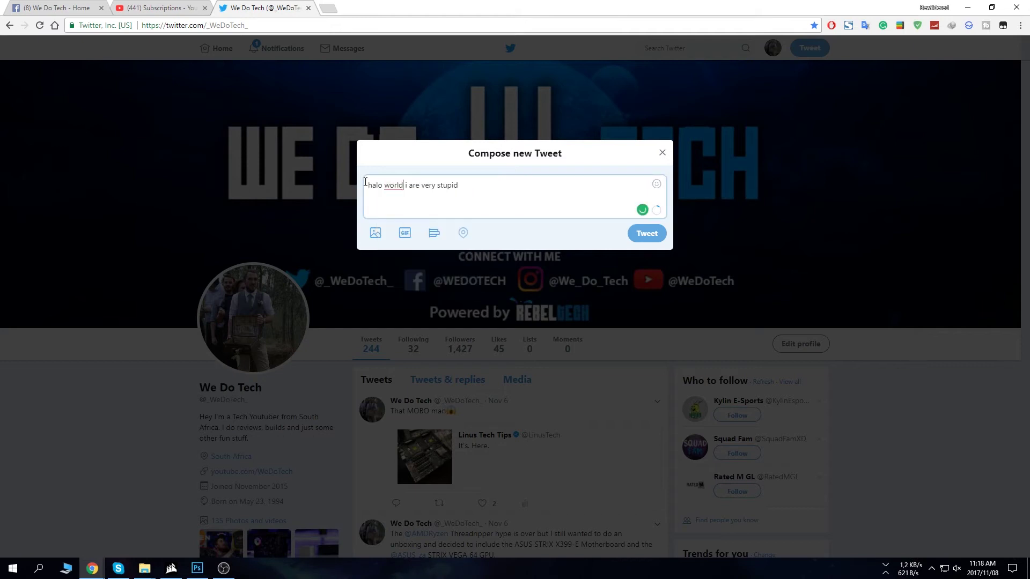
right_click(413, 188)
key("Escape")
Step: Capitalize i to I and change are to am in the tweet
mouse_move(406, 186)
left_click(410, 217)
left_click(419, 185)
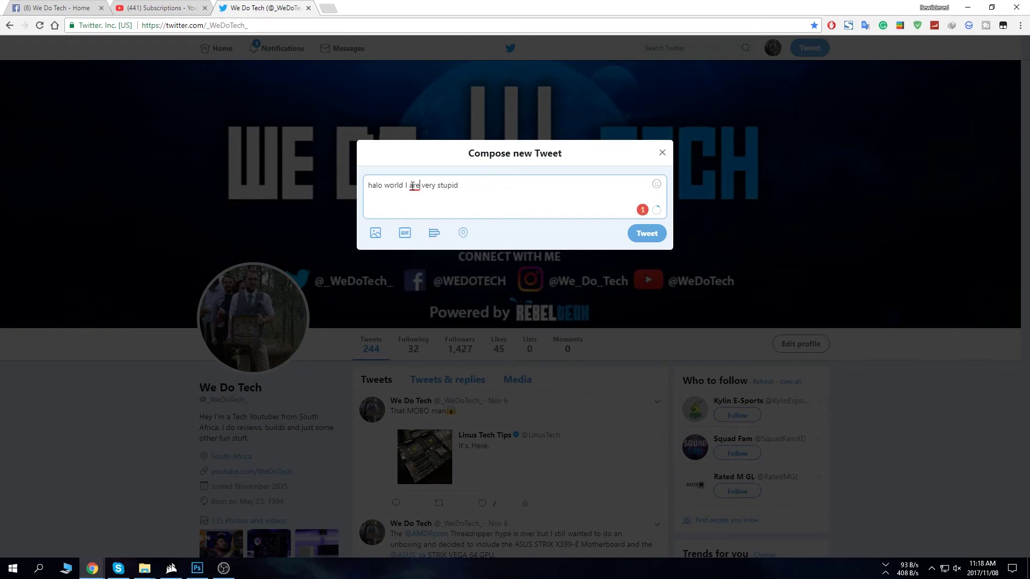
mouse_move(416, 189)
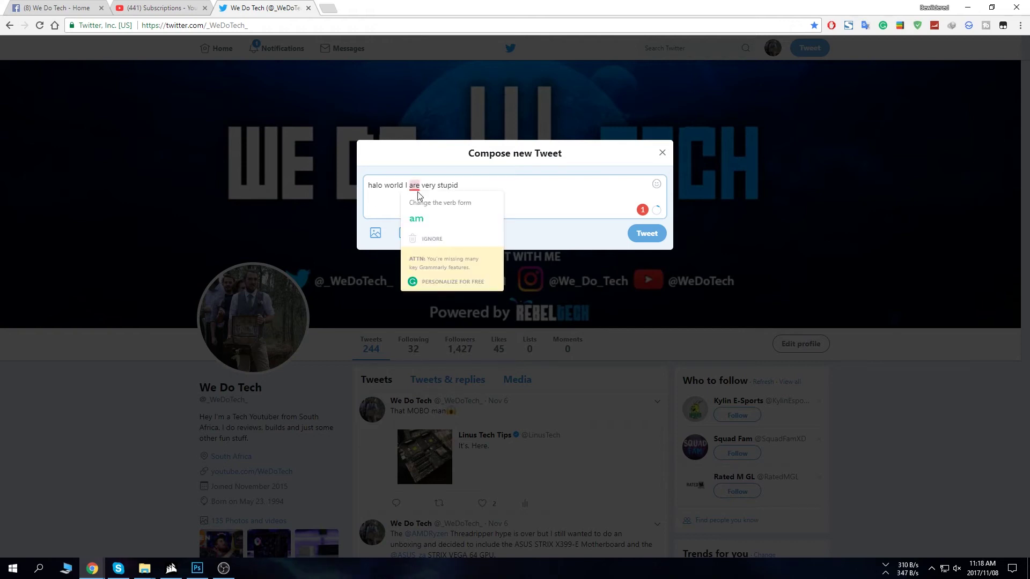
left_click(430, 233)
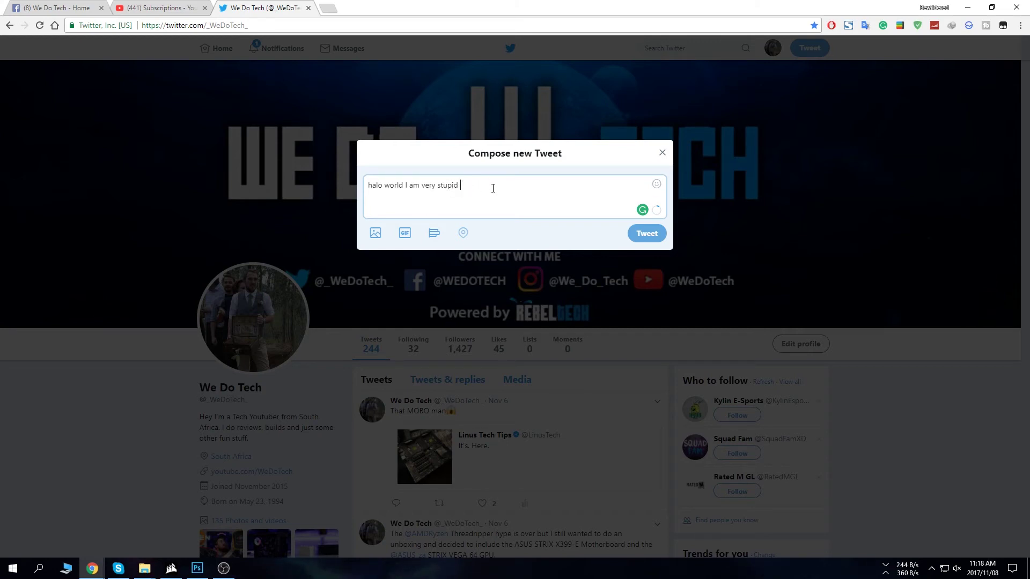
Step: Close the tweet draft without posting it
left_click_drag(490, 188, 360, 187)
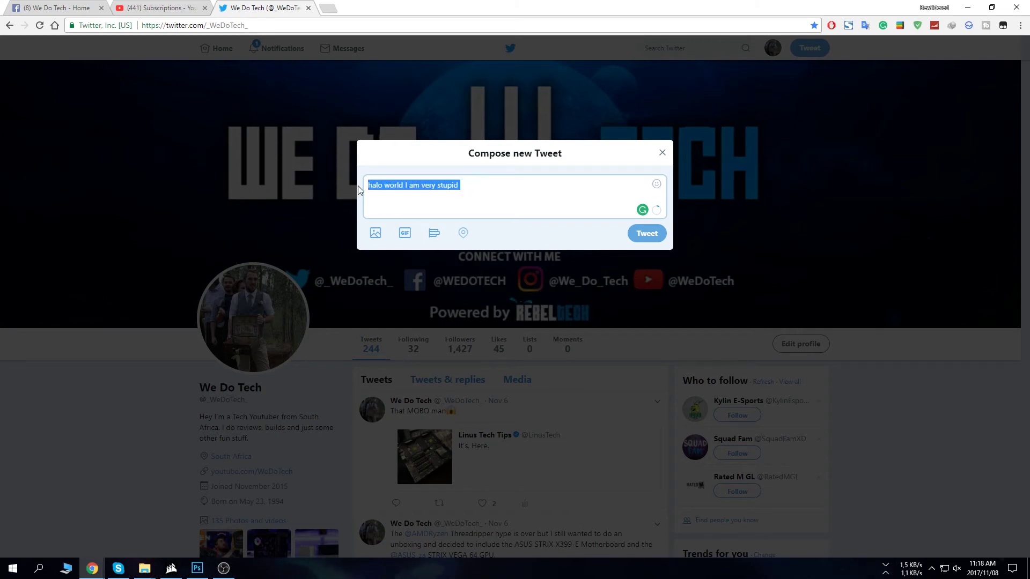
left_click(500, 205)
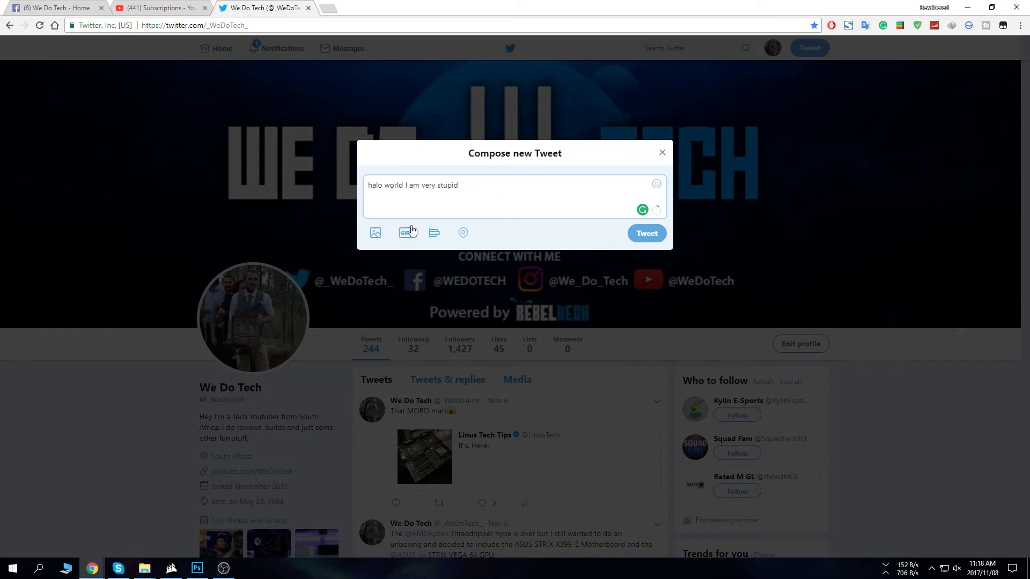
left_click(663, 153)
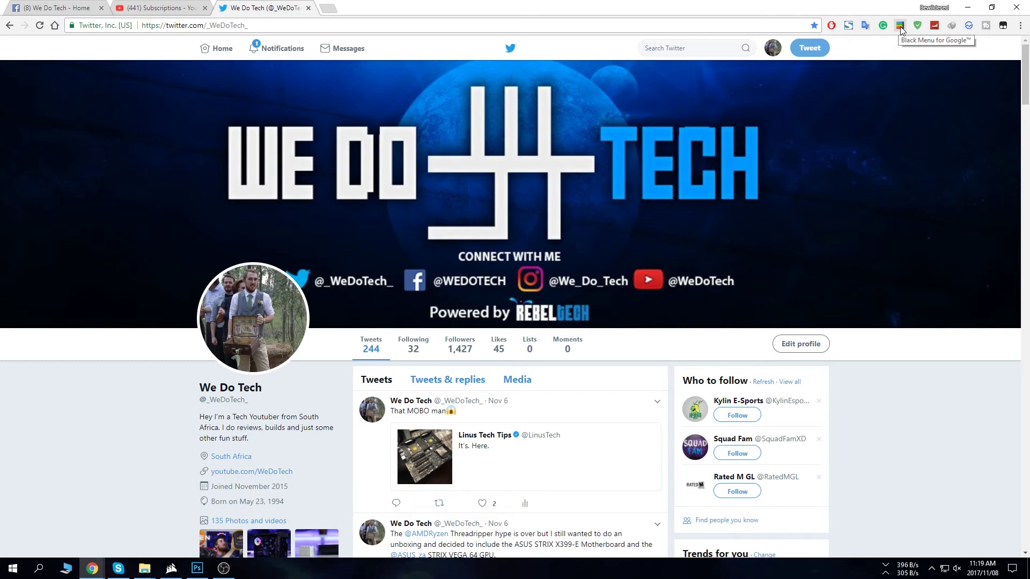
Step: Open the Black Menu for Google panel, browse into '3 - We Do Tech', and return to My Drive
left_click(901, 27)
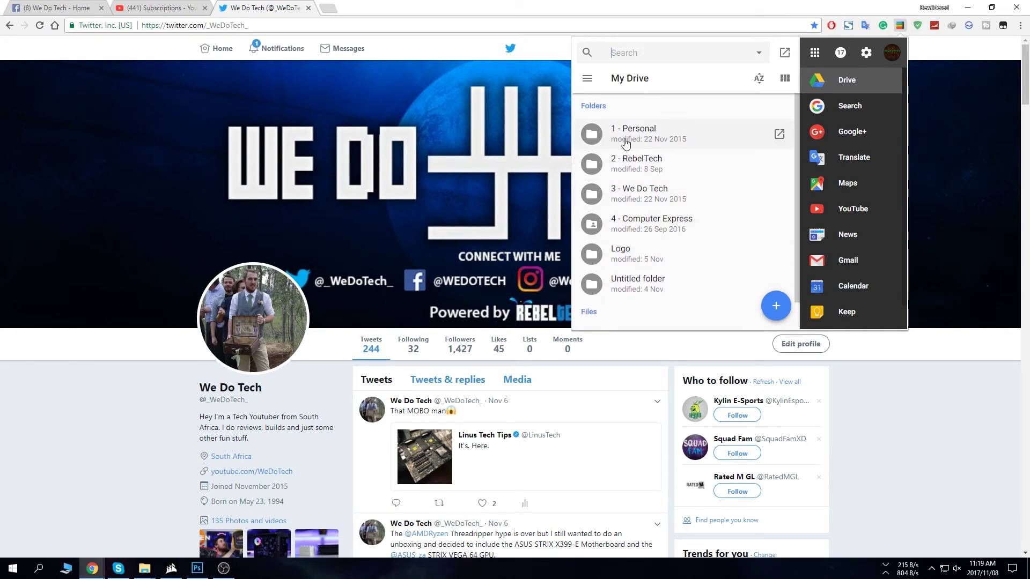
scroll(650, 260, "down", 1)
scroll(651, 259, "up", 1)
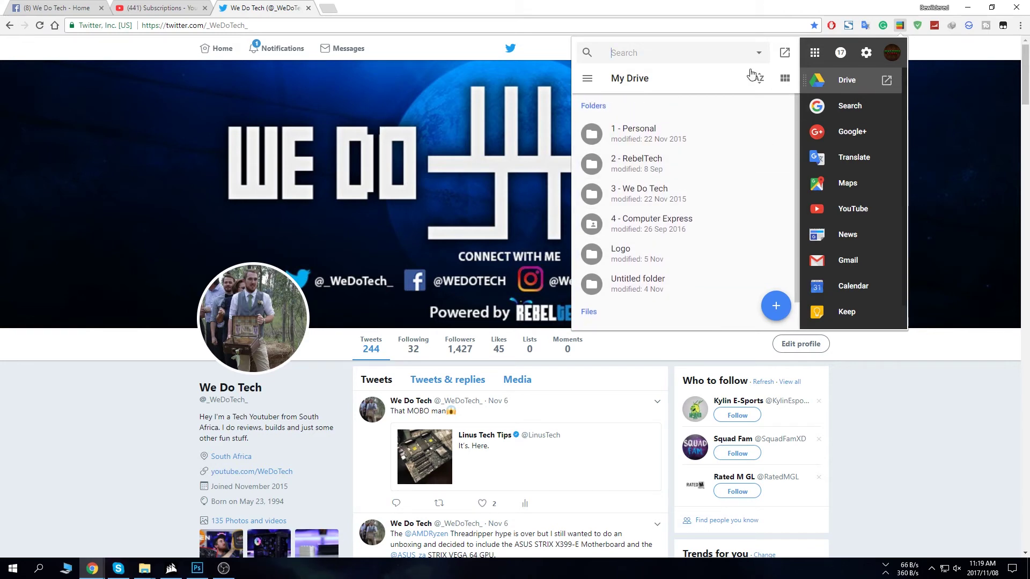
left_click(662, 191)
scroll(660, 172, "down", 3)
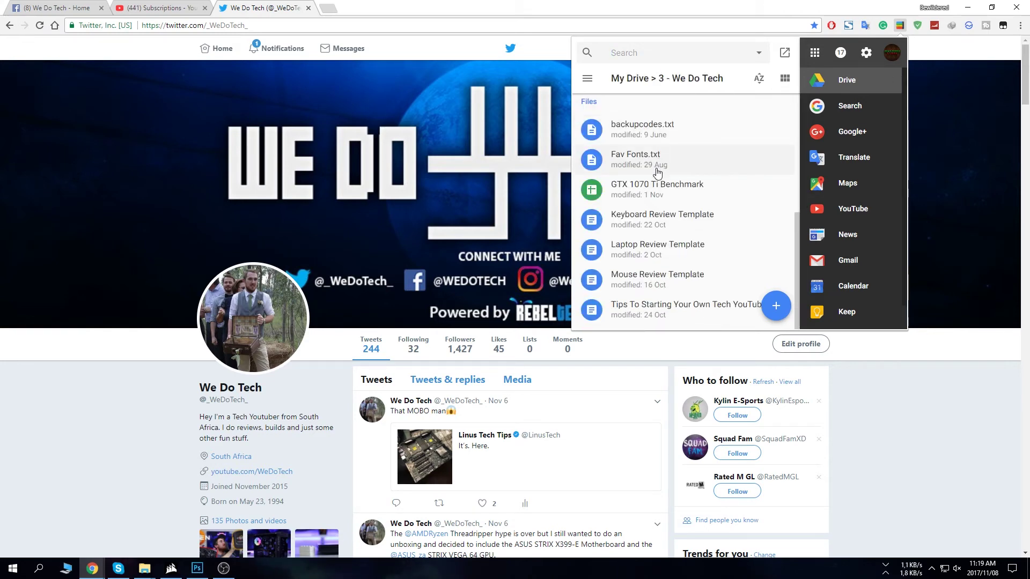
scroll(645, 183, "up", 3)
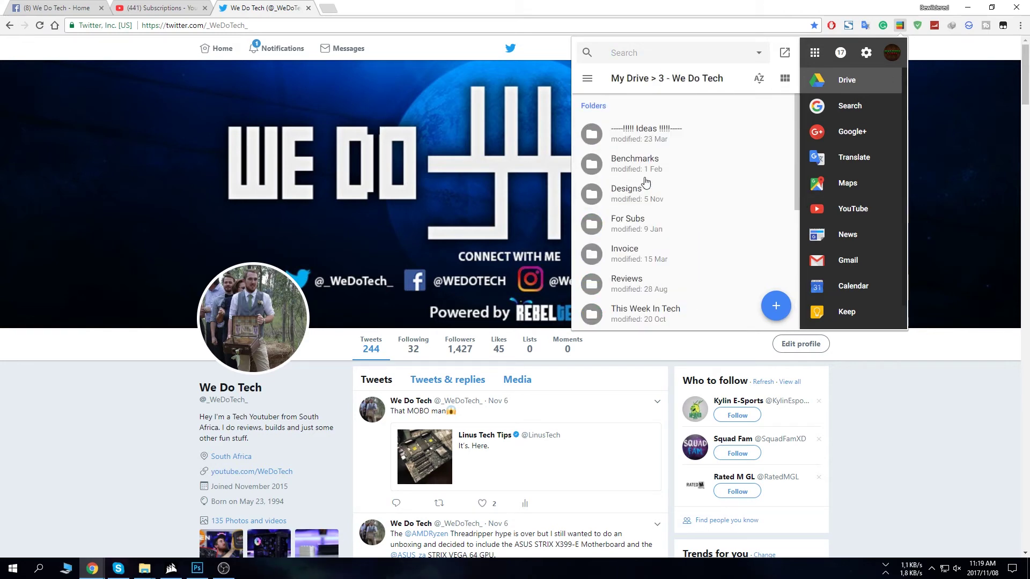
left_click(633, 79)
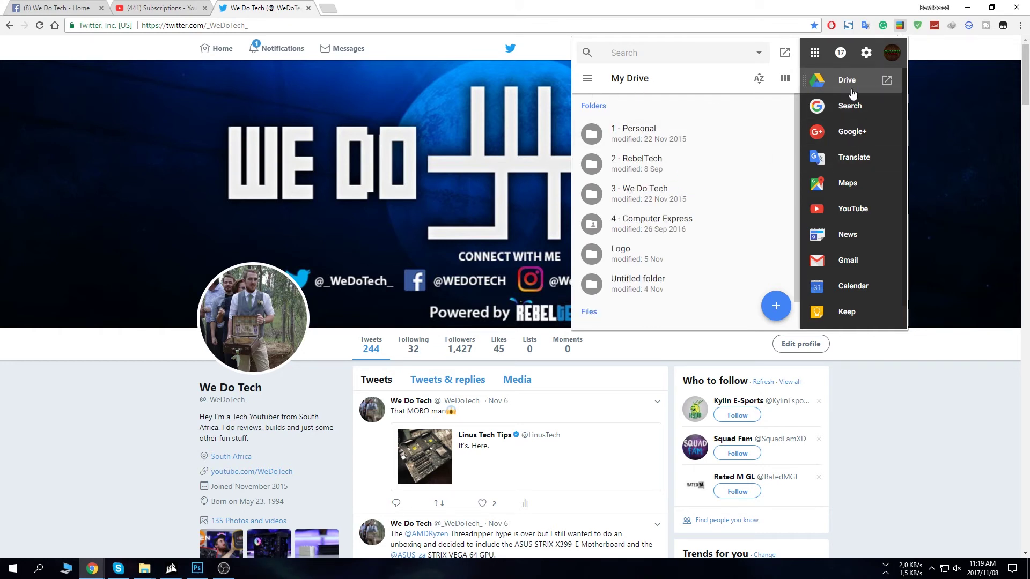
Step: Try dragging the Keep shortcut to rearrange the Google apps in the panel
scroll(857, 105, "down", 1)
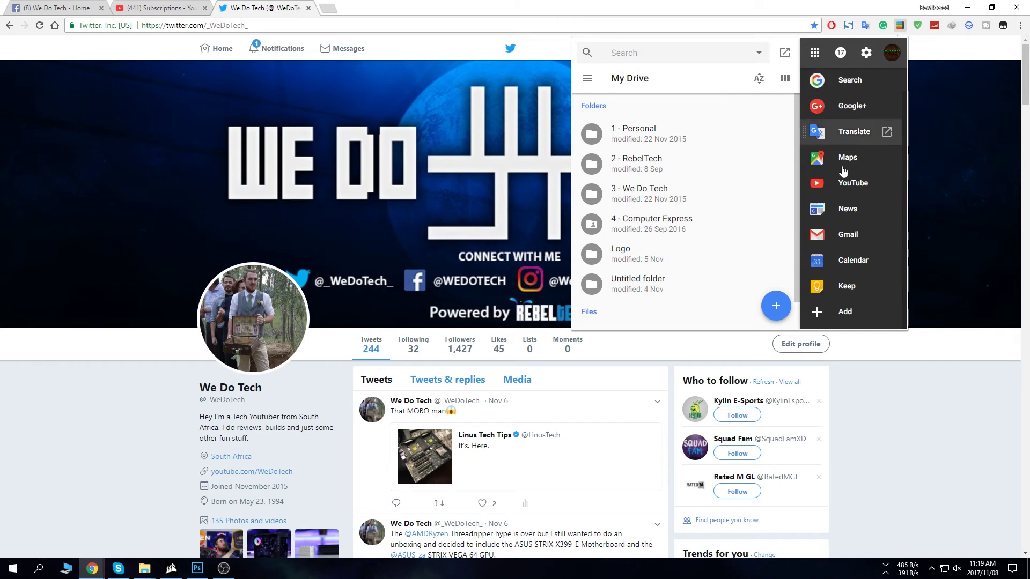
mouse_move(846, 285)
left_mouse_down()
mouse_move(849, 222)
mouse_move(847, 285)
left_mouse_up()
scroll(863, 230, "up", 1)
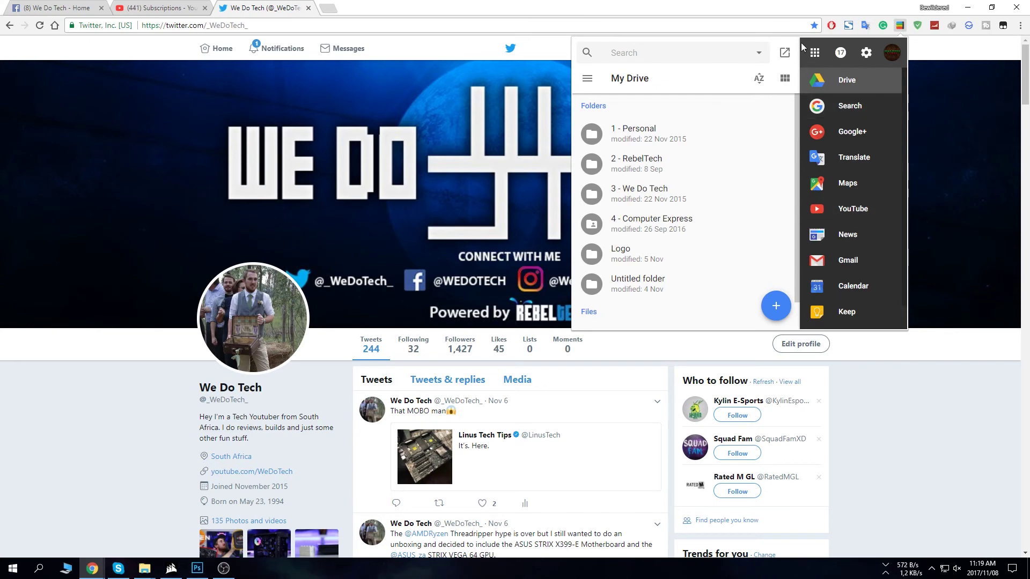
Step: Scroll through the full Google apps grid in Black Menu, then dismiss the popup
left_click(815, 53)
scroll(716, 149, "down", 10)
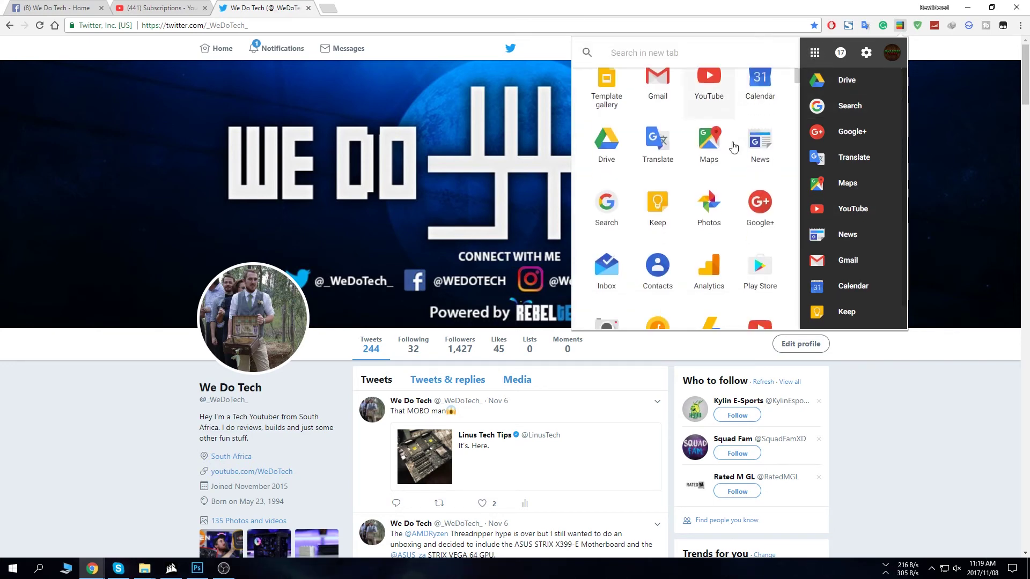
scroll(722, 149, "down", 8)
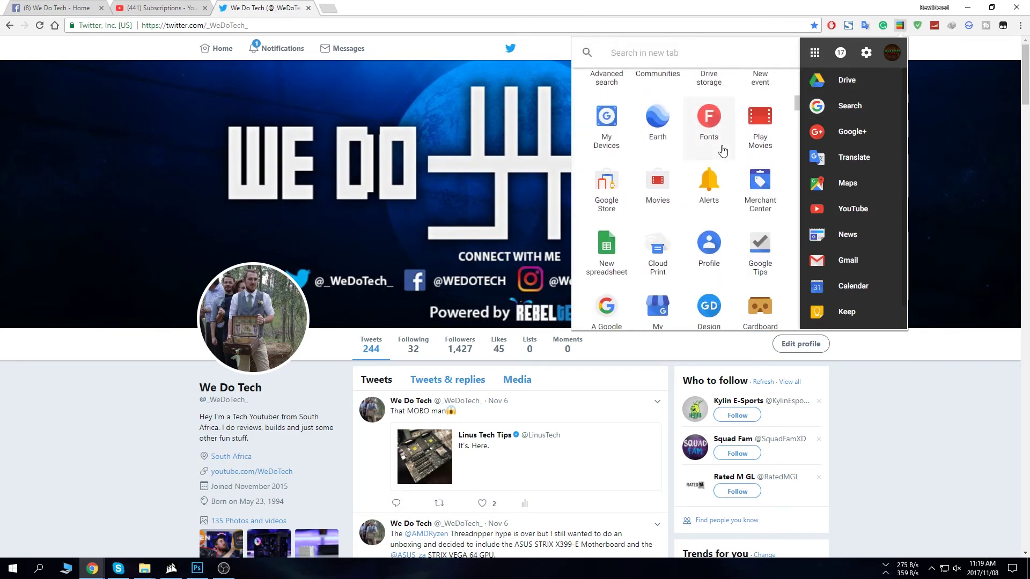
scroll(722, 151, "down", 8)
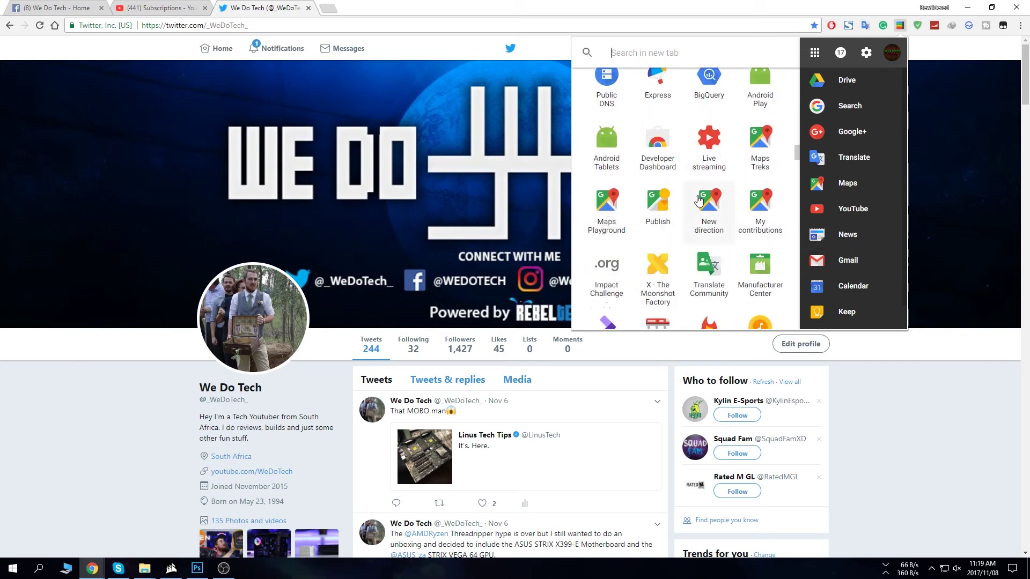
scroll(700, 185, "up", 1)
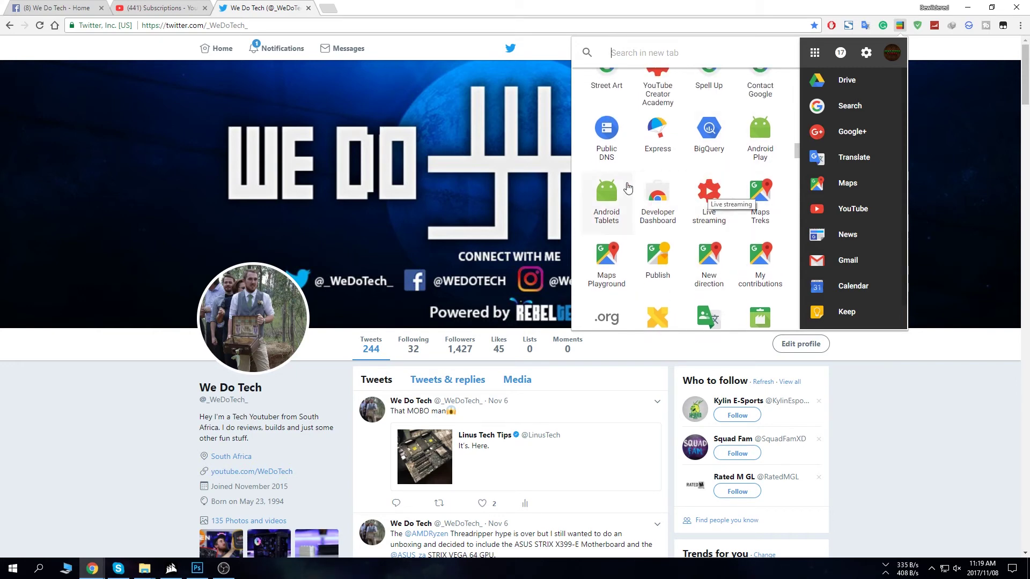
scroll(758, 163, "up", 4)
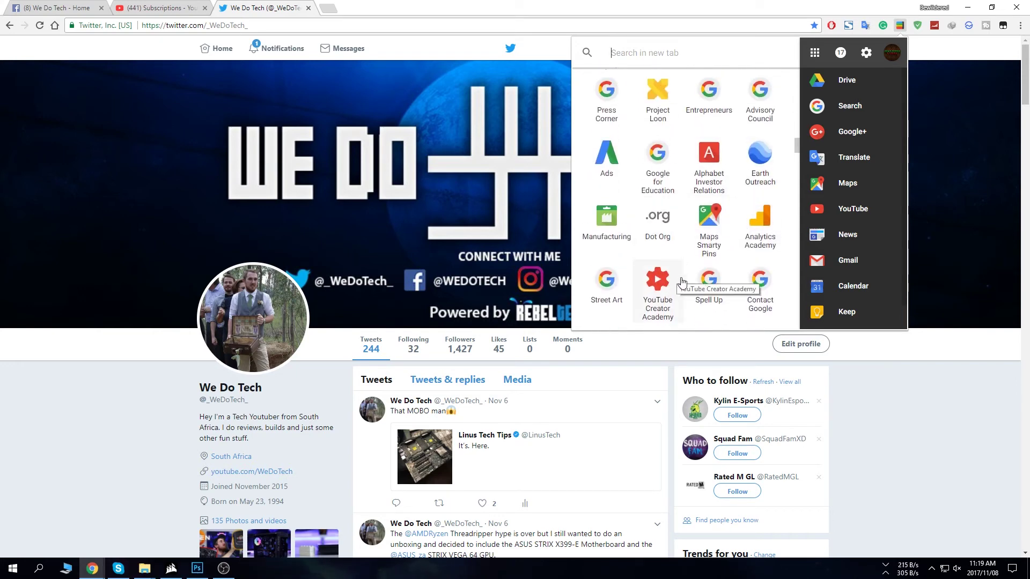
scroll(741, 252, "up", 4)
scroll(742, 255, "up", 5)
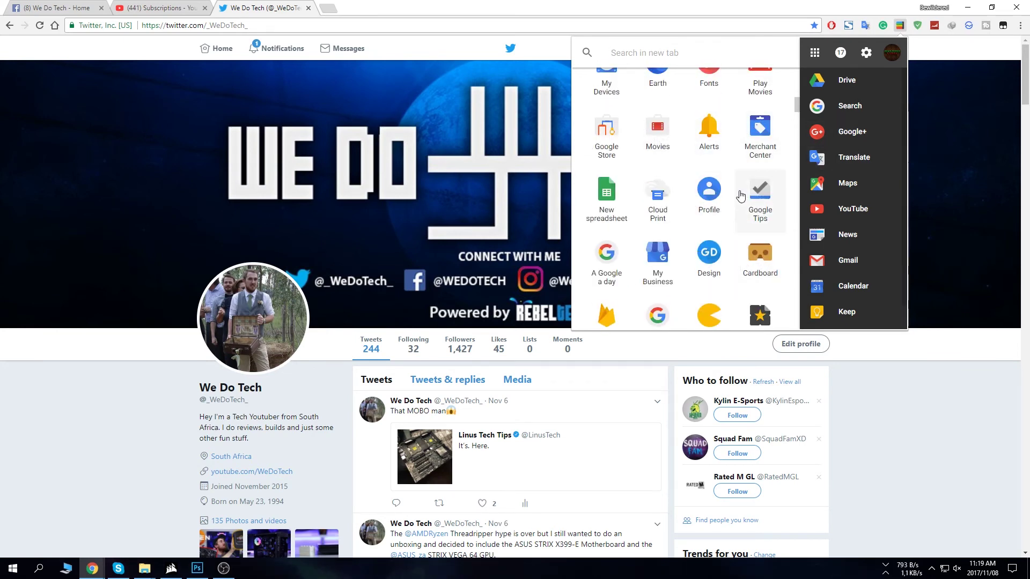
scroll(739, 196, "up", 6)
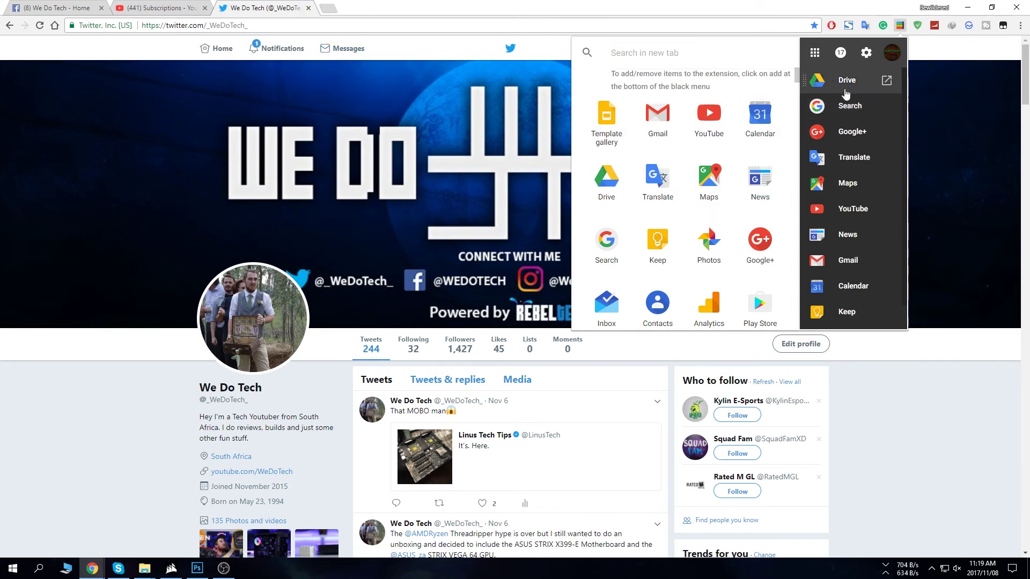
left_click(779, 15)
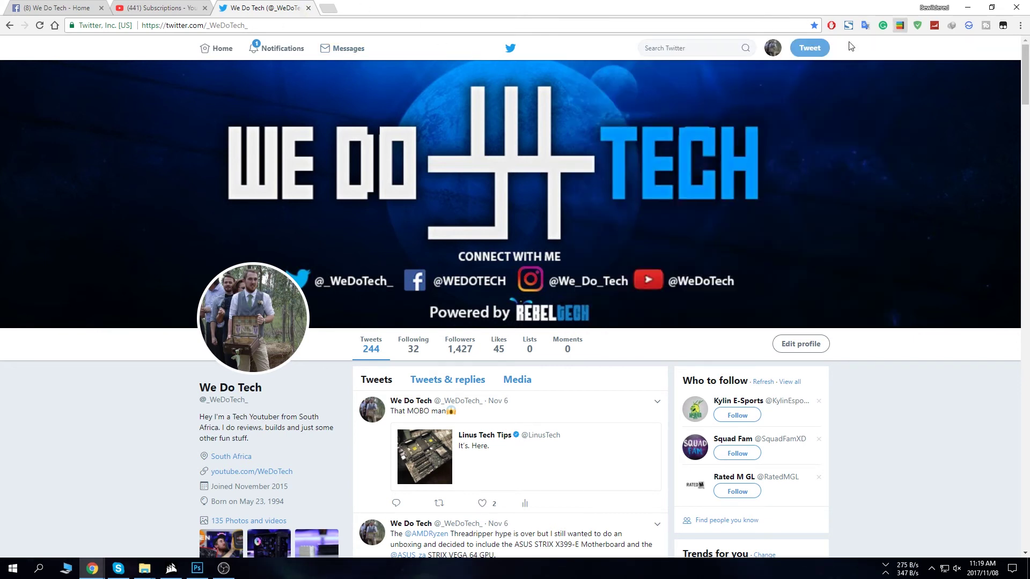
Step: Close the Drive tab, search 'google drive' in a new tab, then launch Drive from the apps menu
left_click(899, 27)
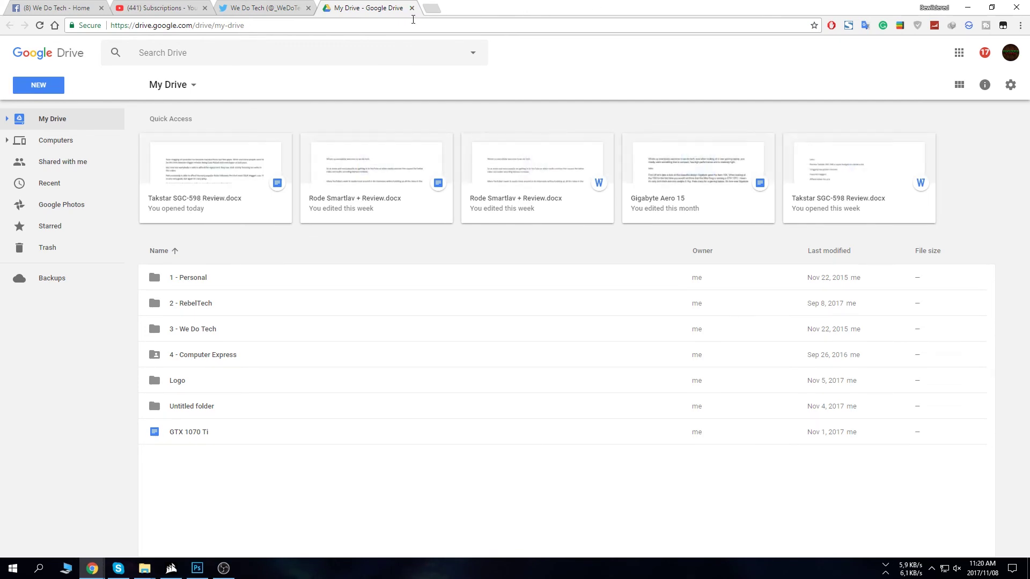
left_click(412, 8)
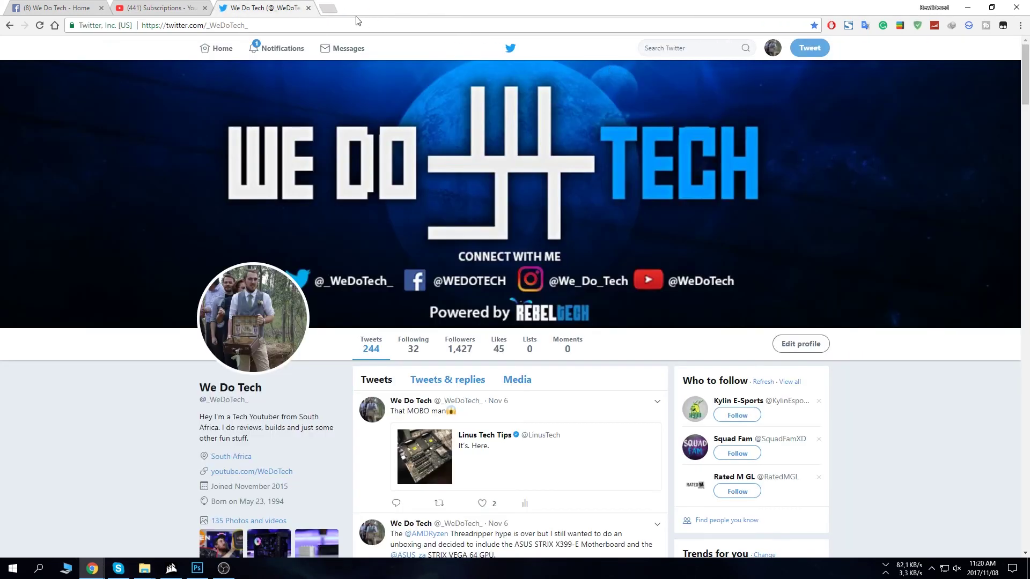
left_click(327, 9)
type("google dr")
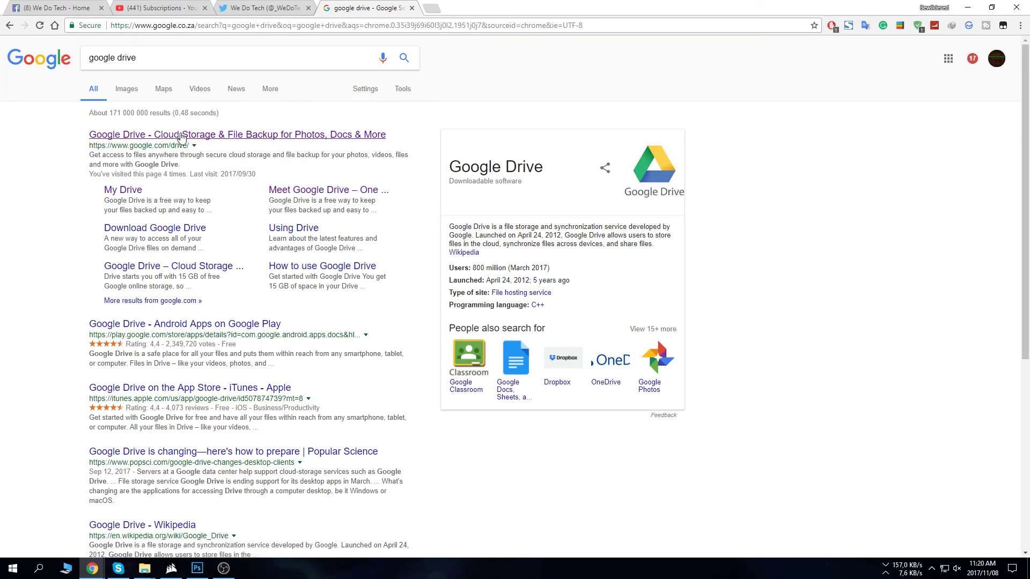
key("ctrl+t")
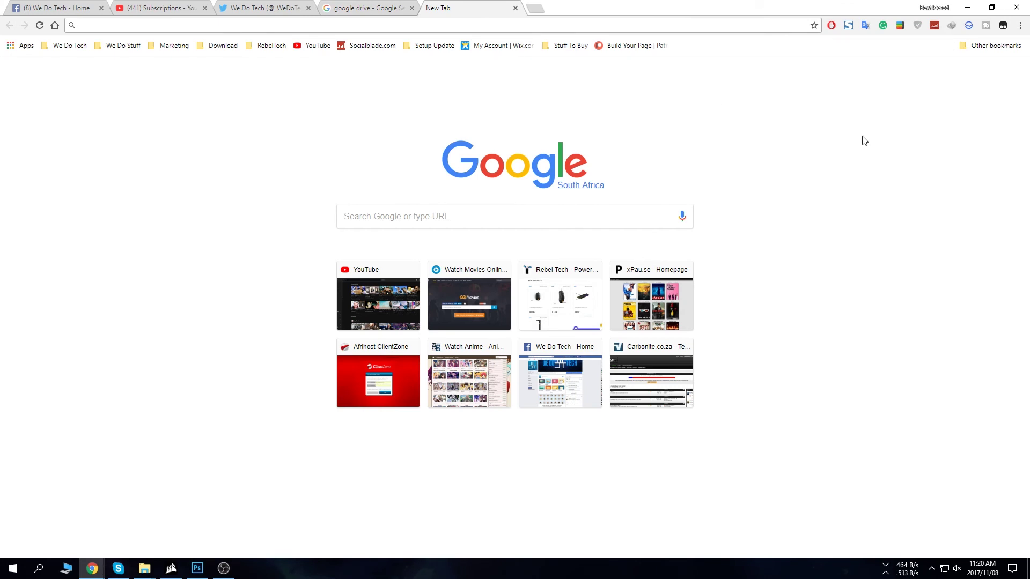
left_click(966, 73)
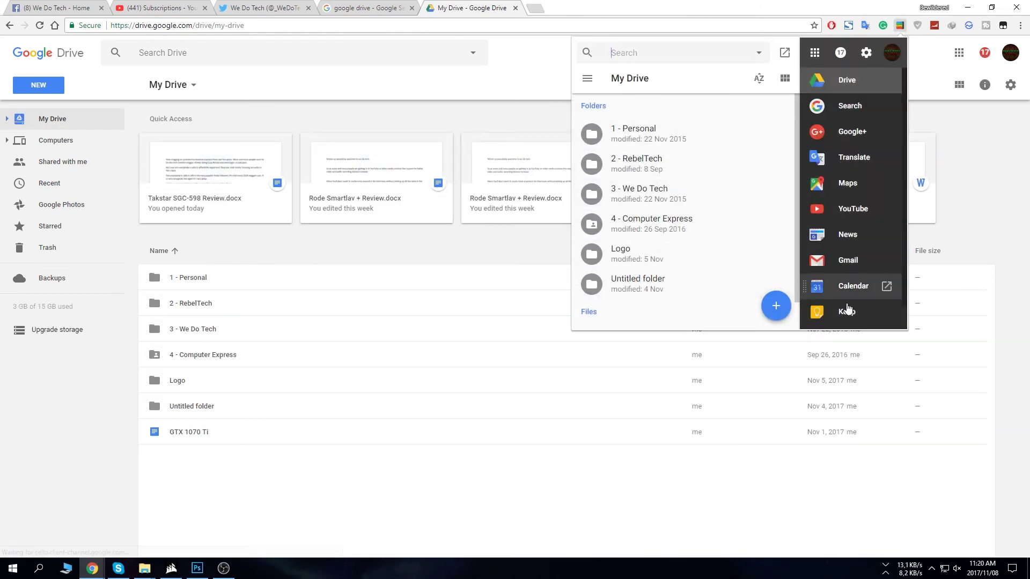
left_click(664, 191)
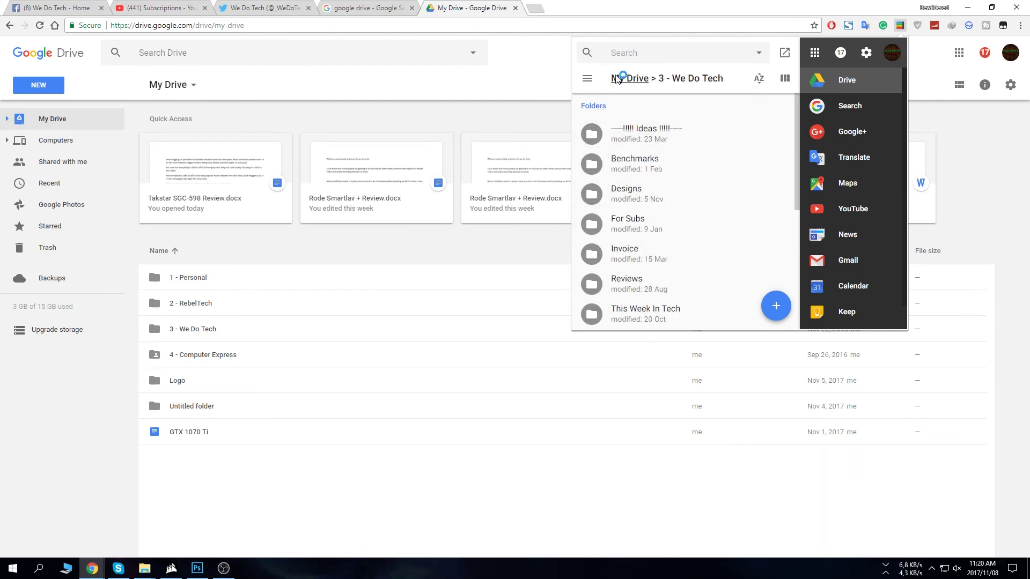
left_click(619, 79)
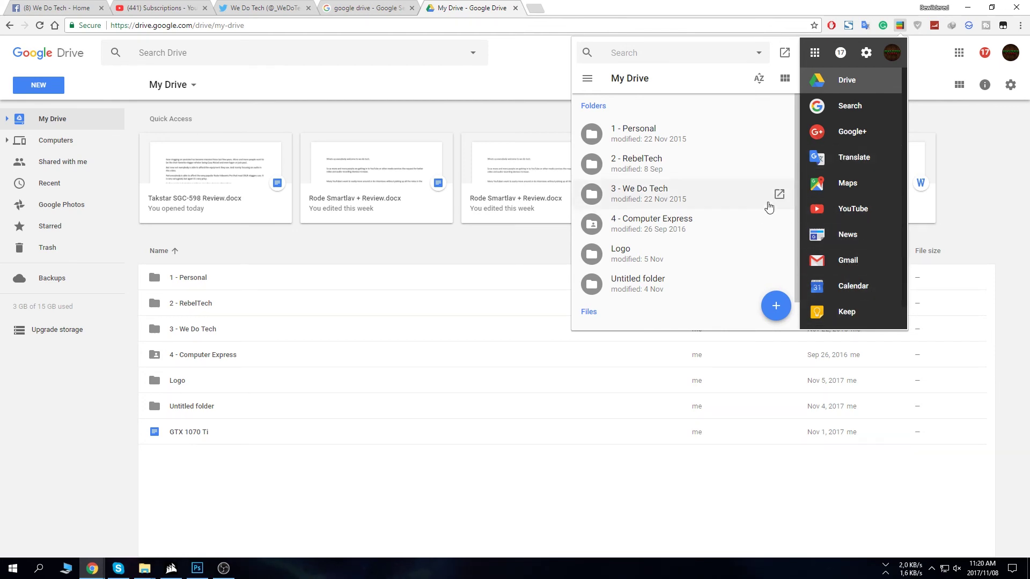
left_click(959, 52)
left_click(954, 372)
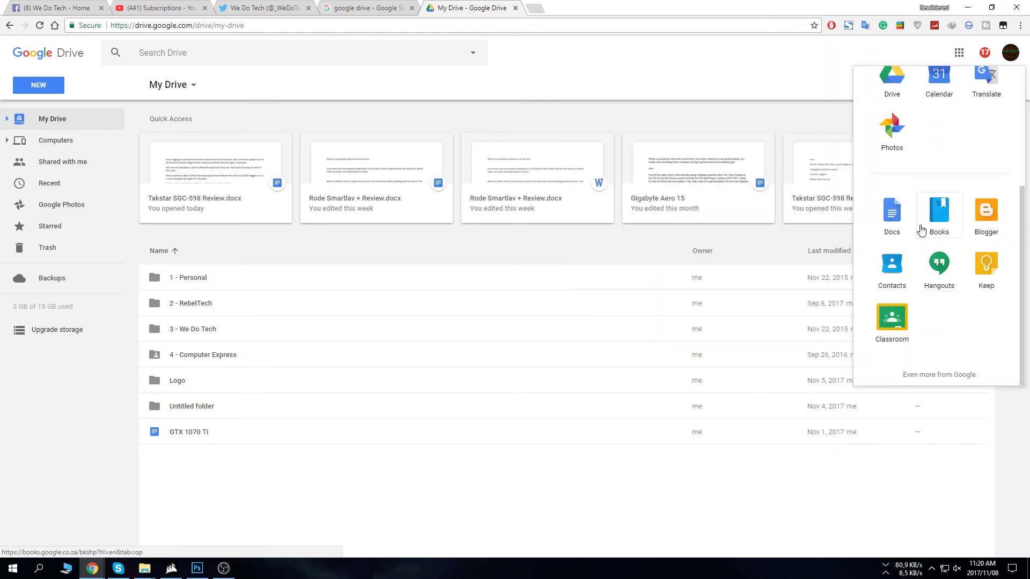
scroll(921, 229, "up", 5)
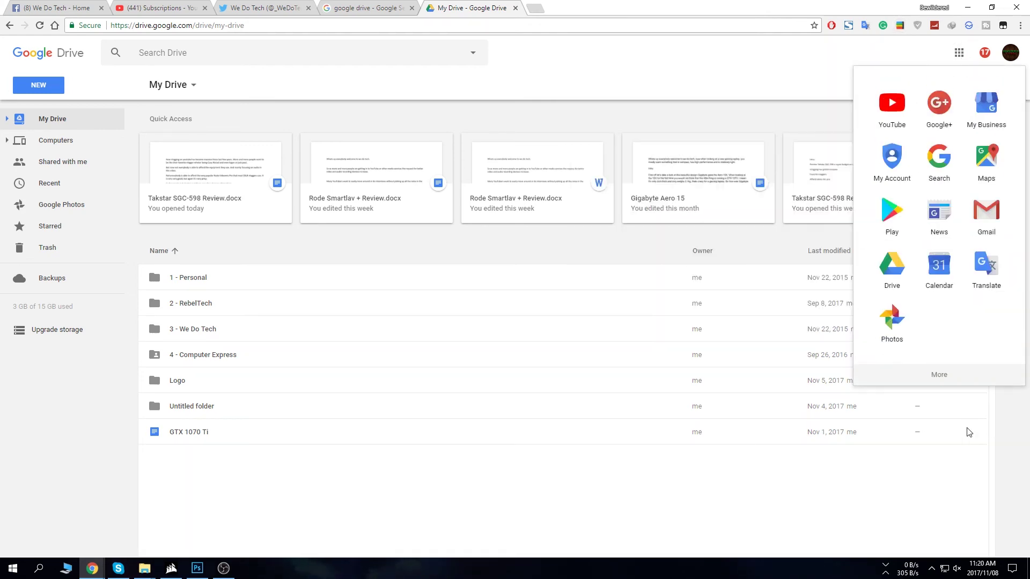
left_click(570, 476)
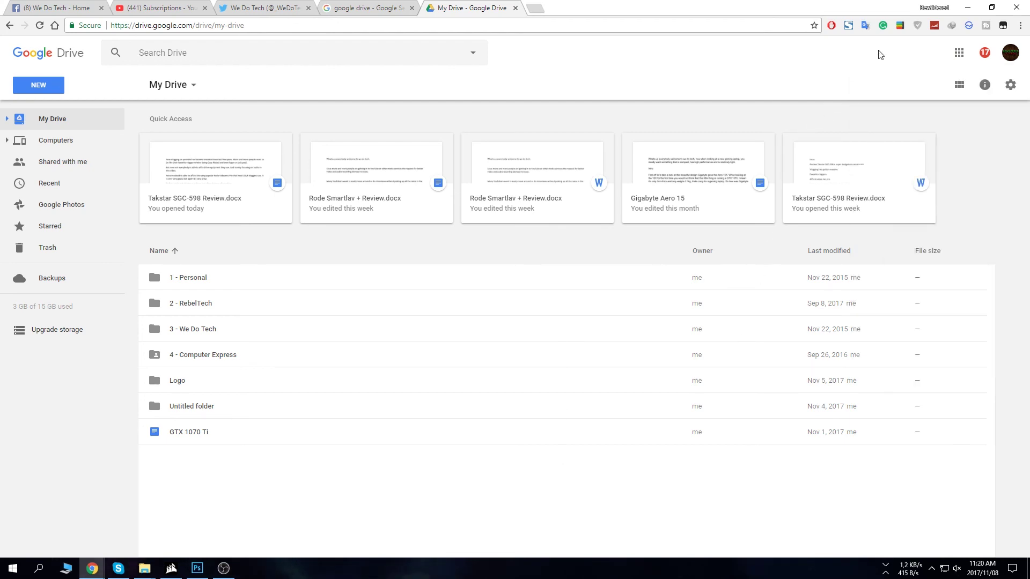
left_click(900, 26)
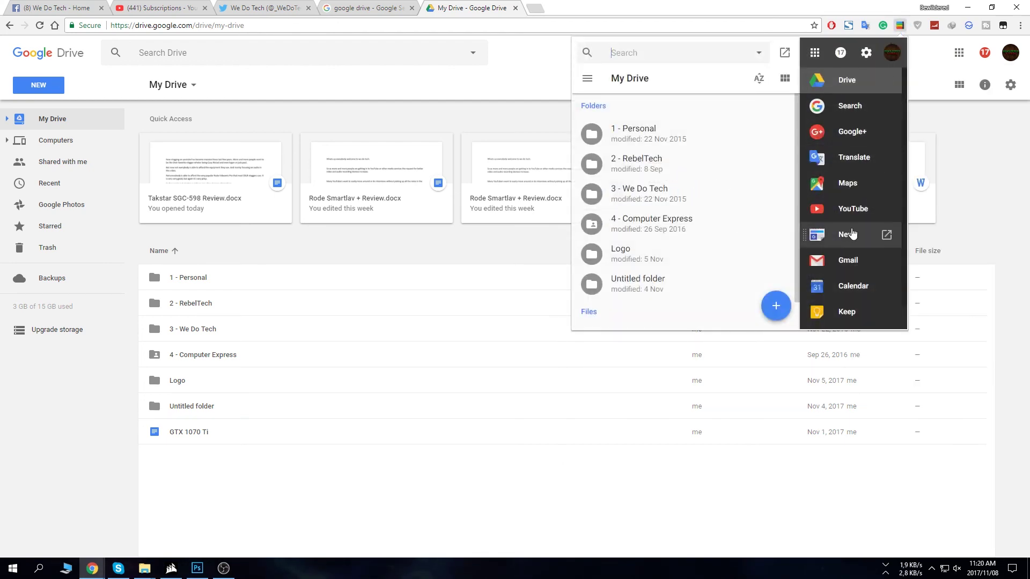